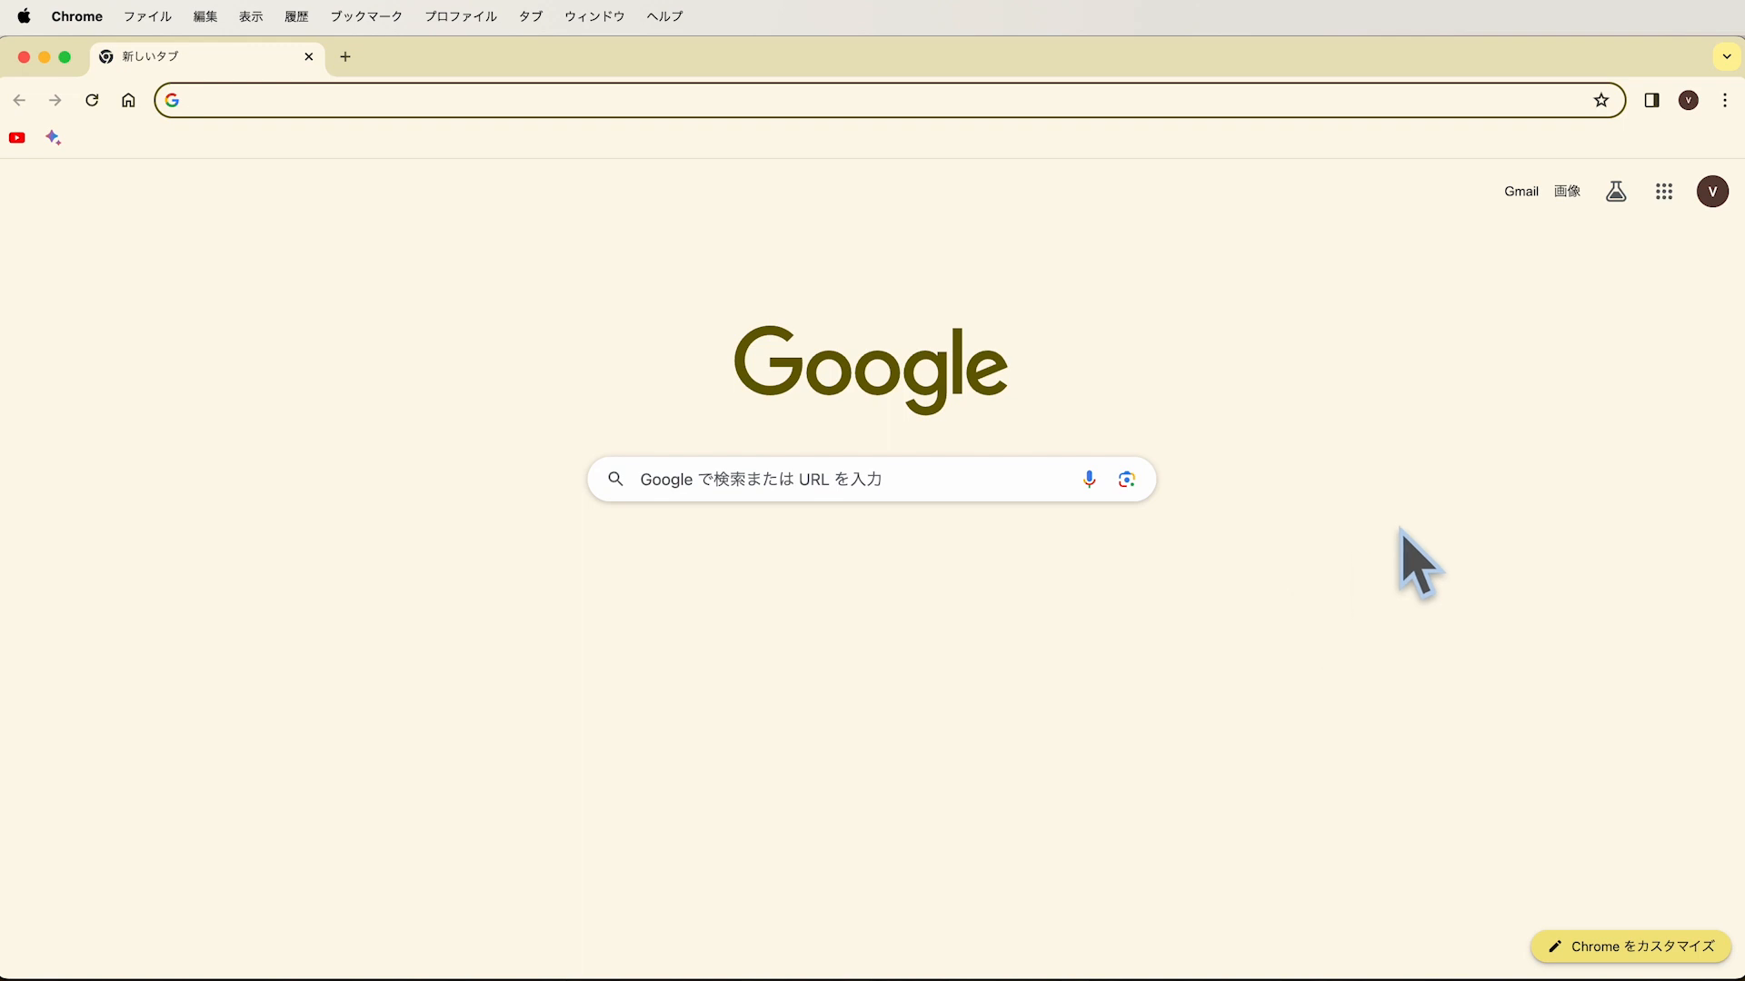
Open Google Sheets from the Google apps list and create a blank spreadsheet.
{"action": "left_click", "coordinate": [1666, 193]}
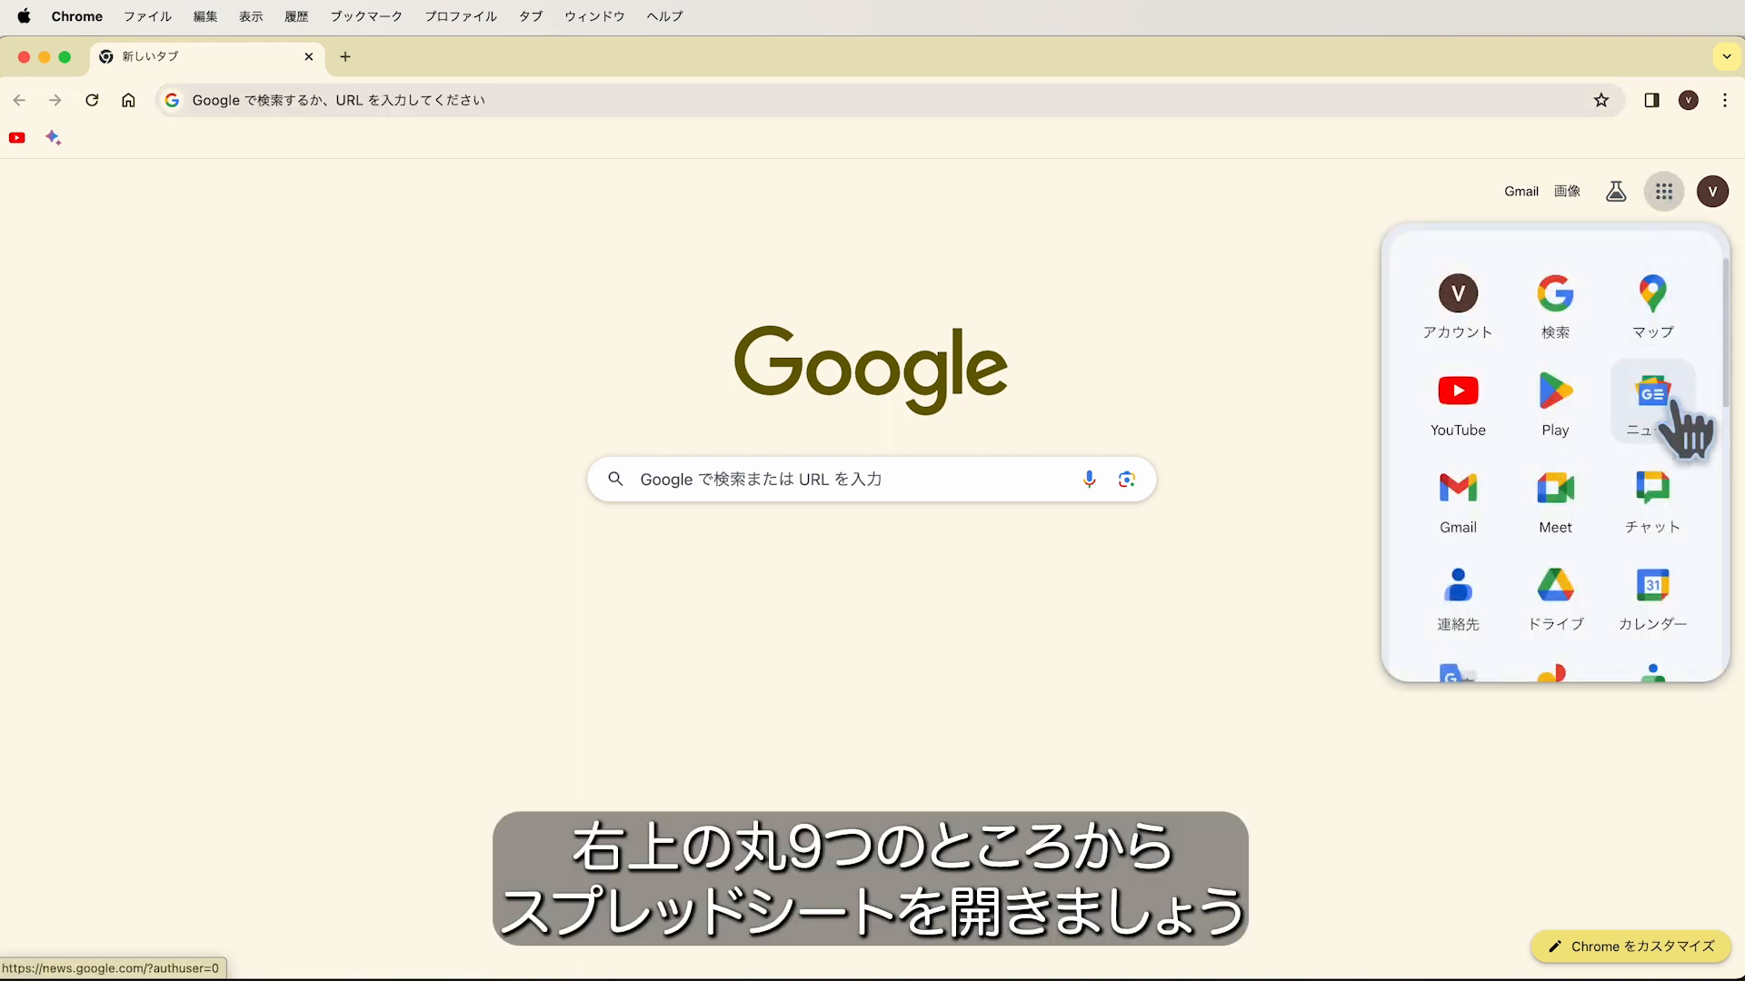
{"action": "scroll", "coordinate": [1650, 487], "scroll_direction": "down", "scroll_amount": 5}
{"action": "scroll", "coordinate": [1652, 489], "scroll_direction": "down", "scroll_amount": 3}
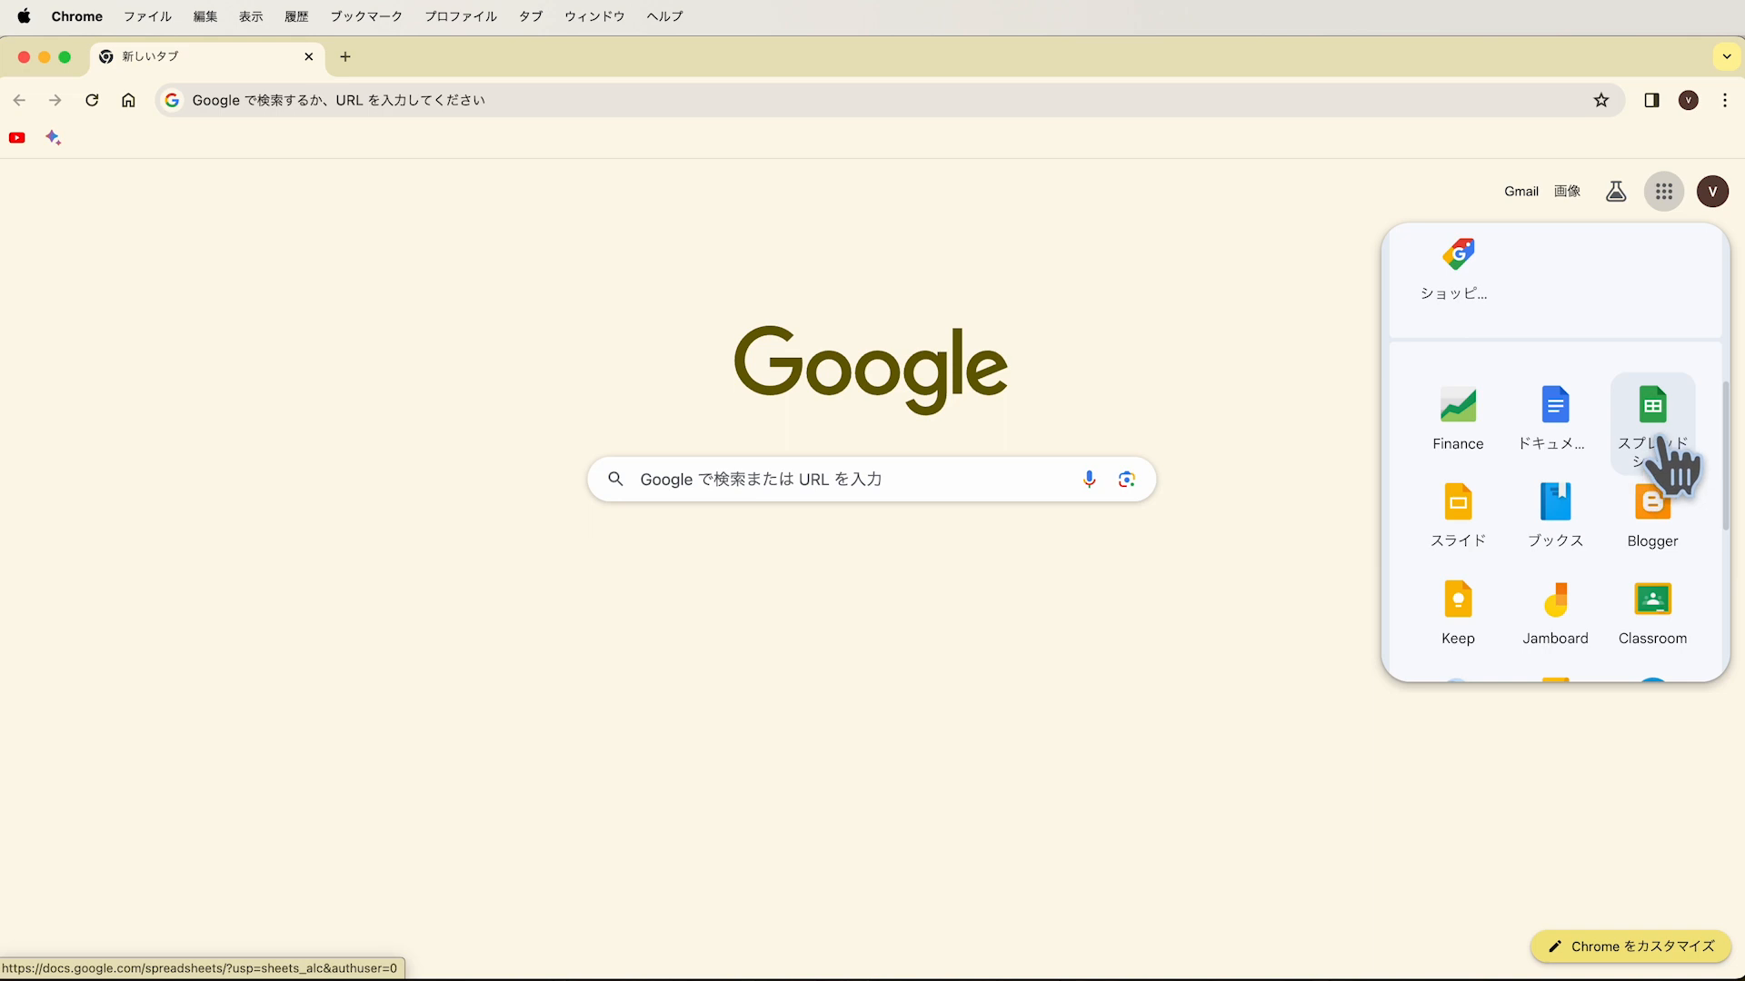
{"action": "left_click", "coordinate": [1660, 444]}
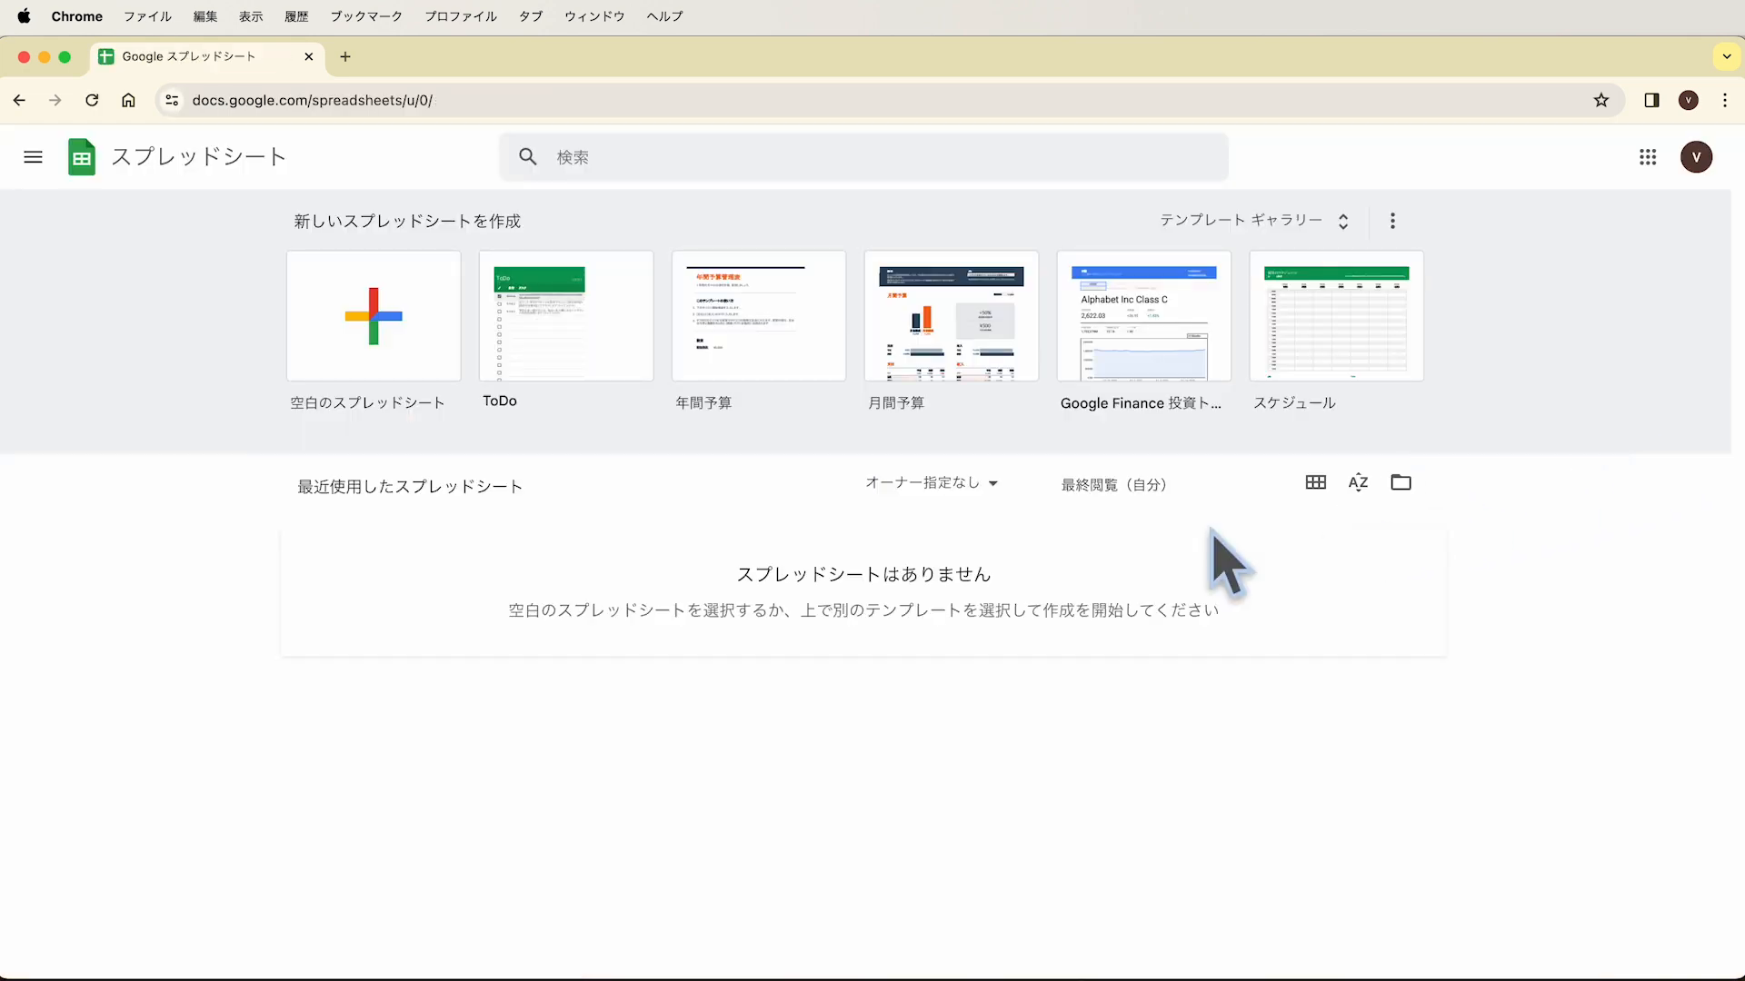
{"action": "left_click", "coordinate": [397, 311]}
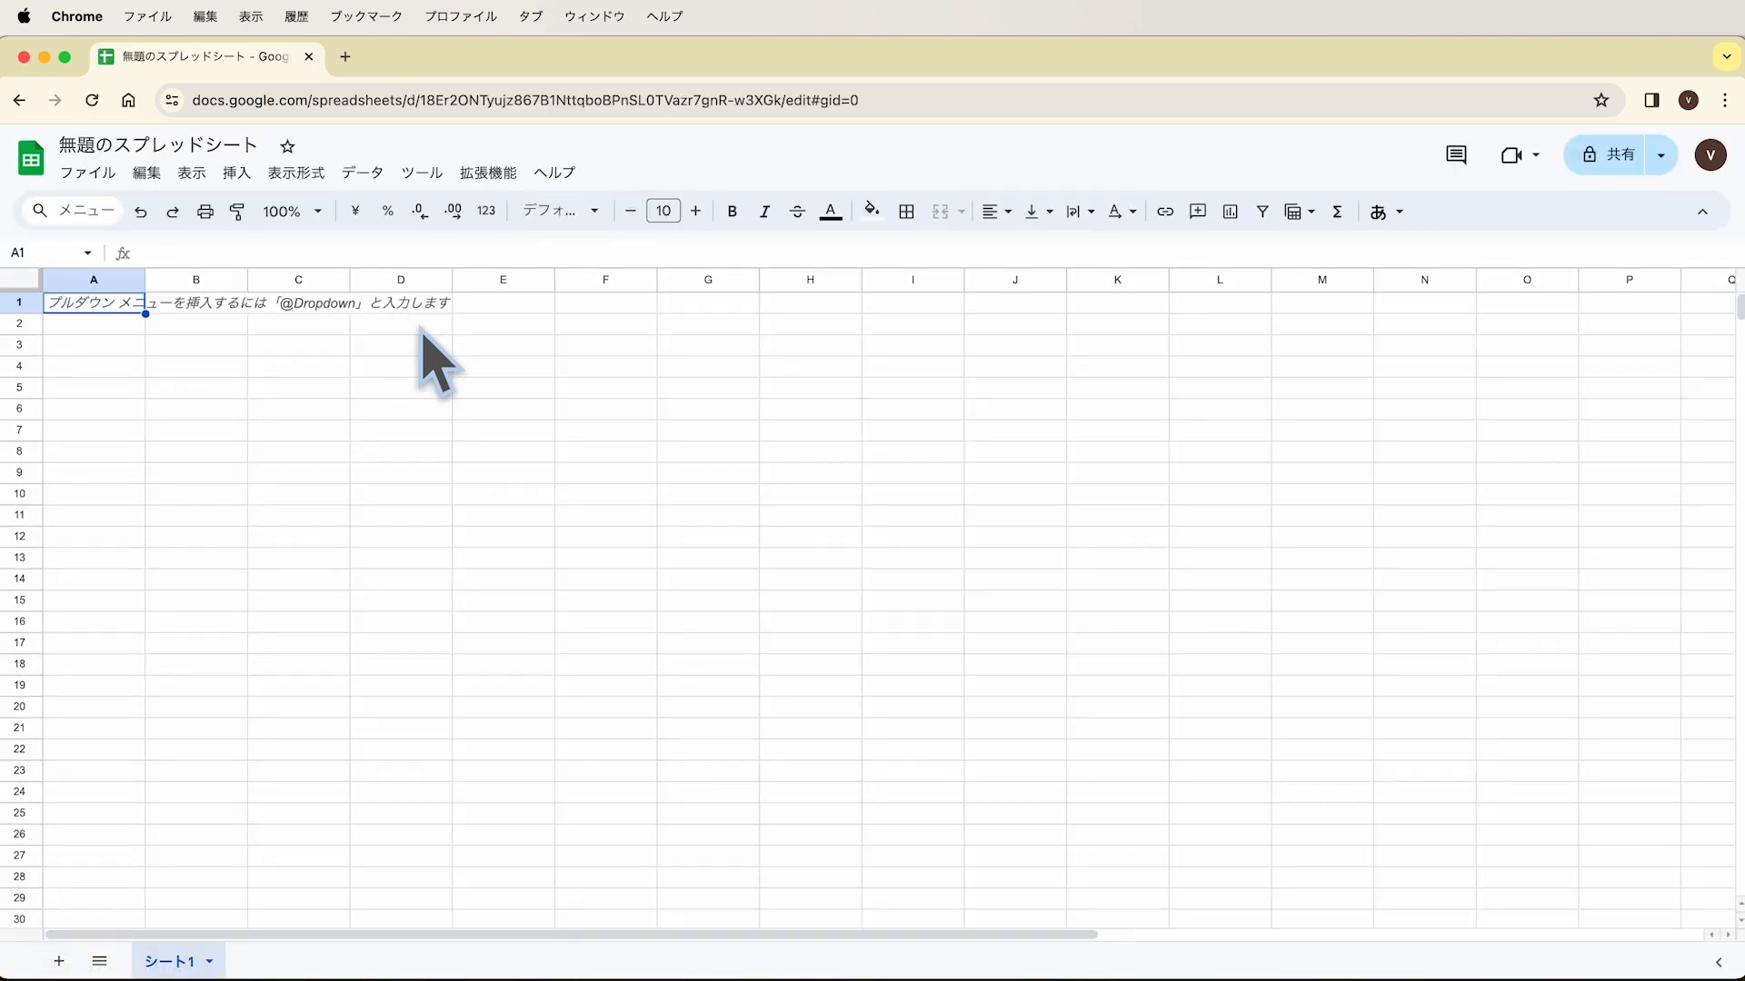
Open the Google Workspace Marketplace to get add-ons for the spreadsheet.
{"action": "left_click", "coordinate": [511, 180]}
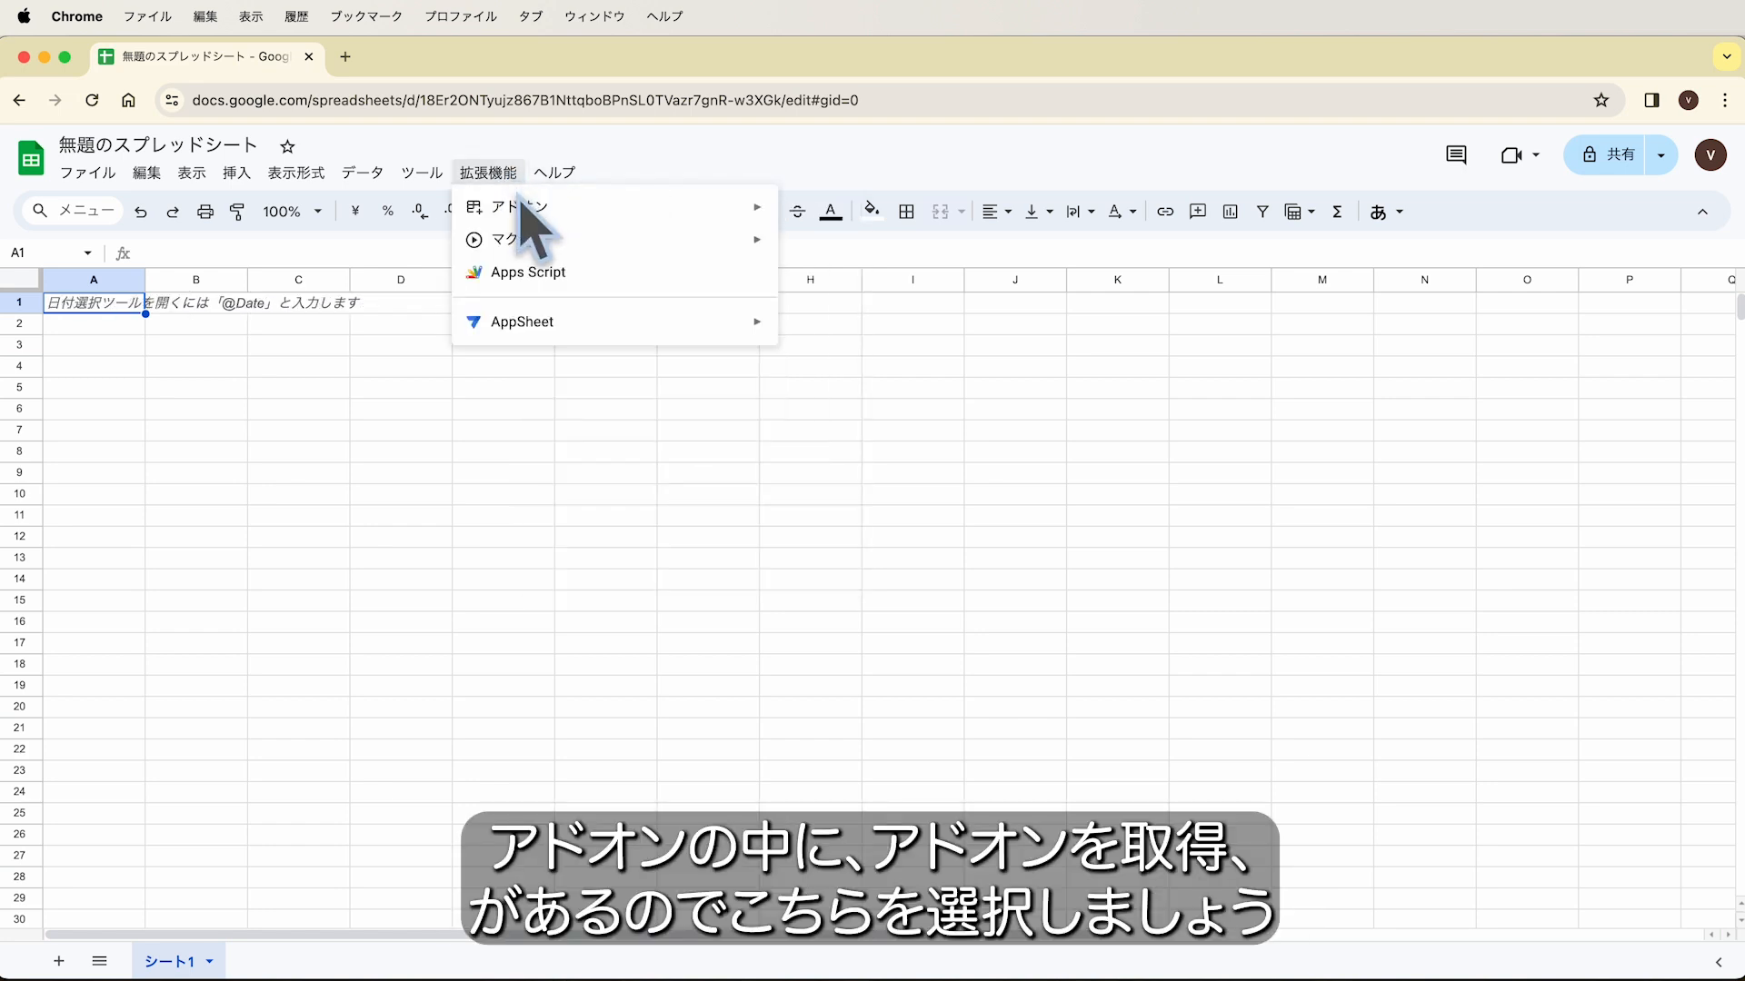
{"action": "mouse_move", "coordinate": [650, 222]}
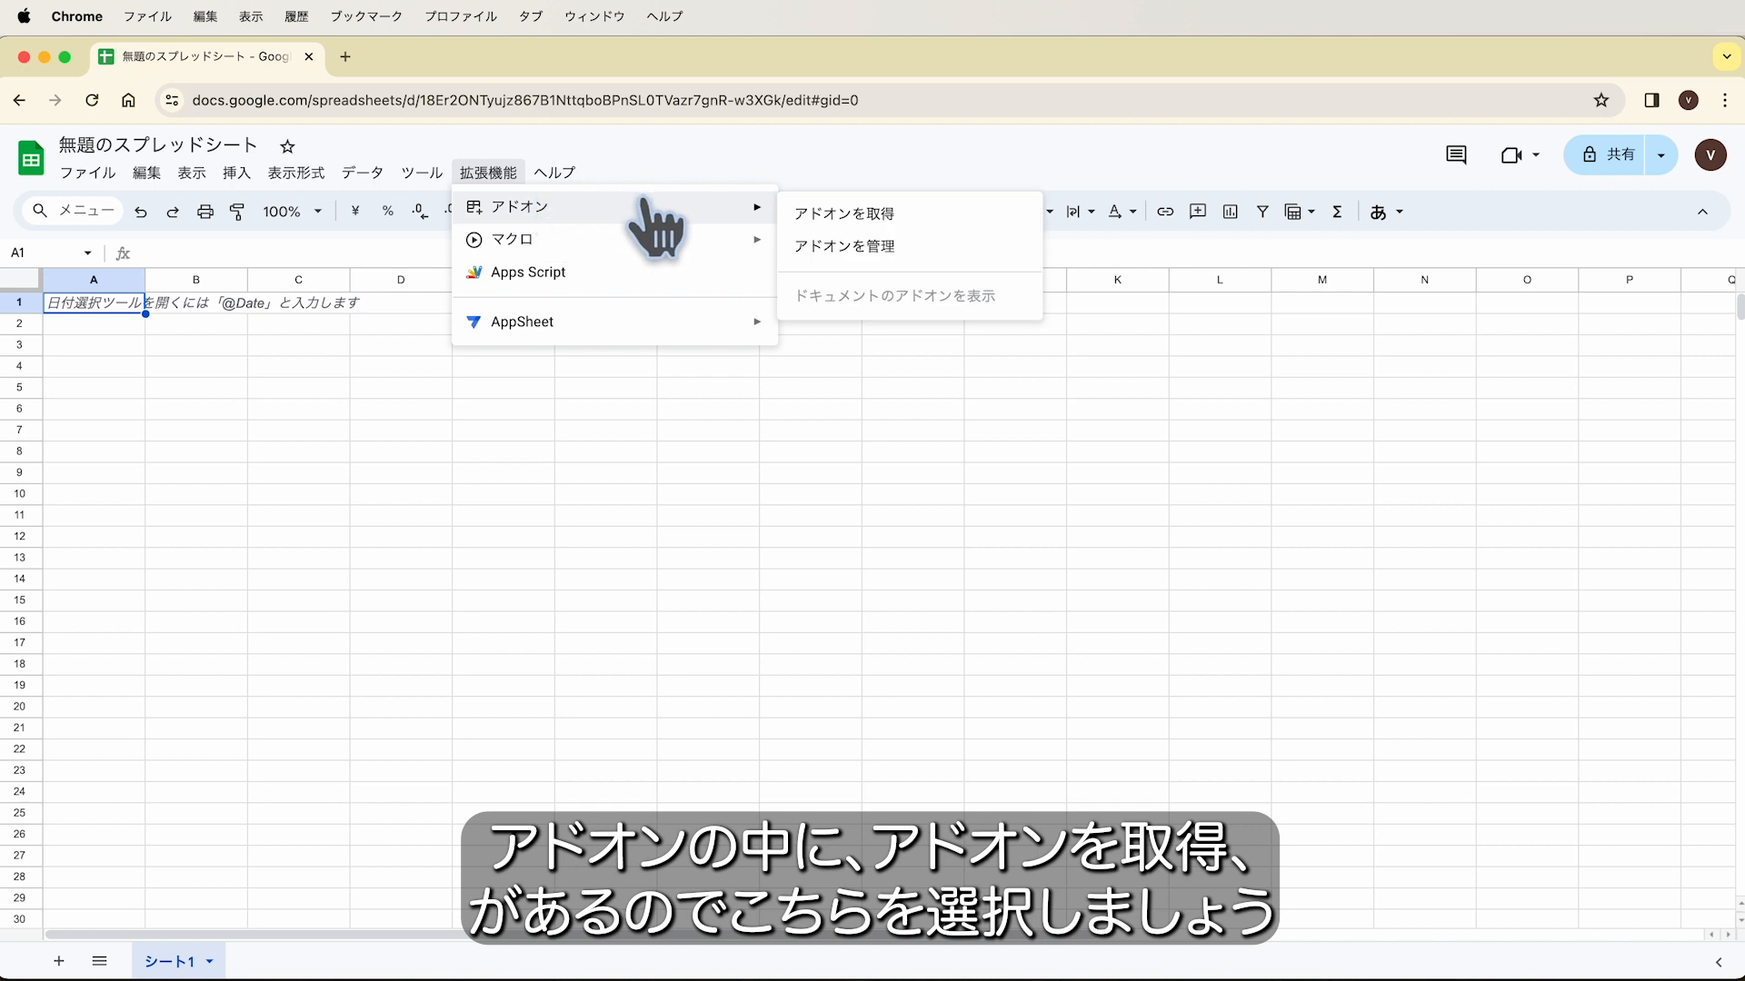
{"action": "left_click", "coordinate": [899, 218]}
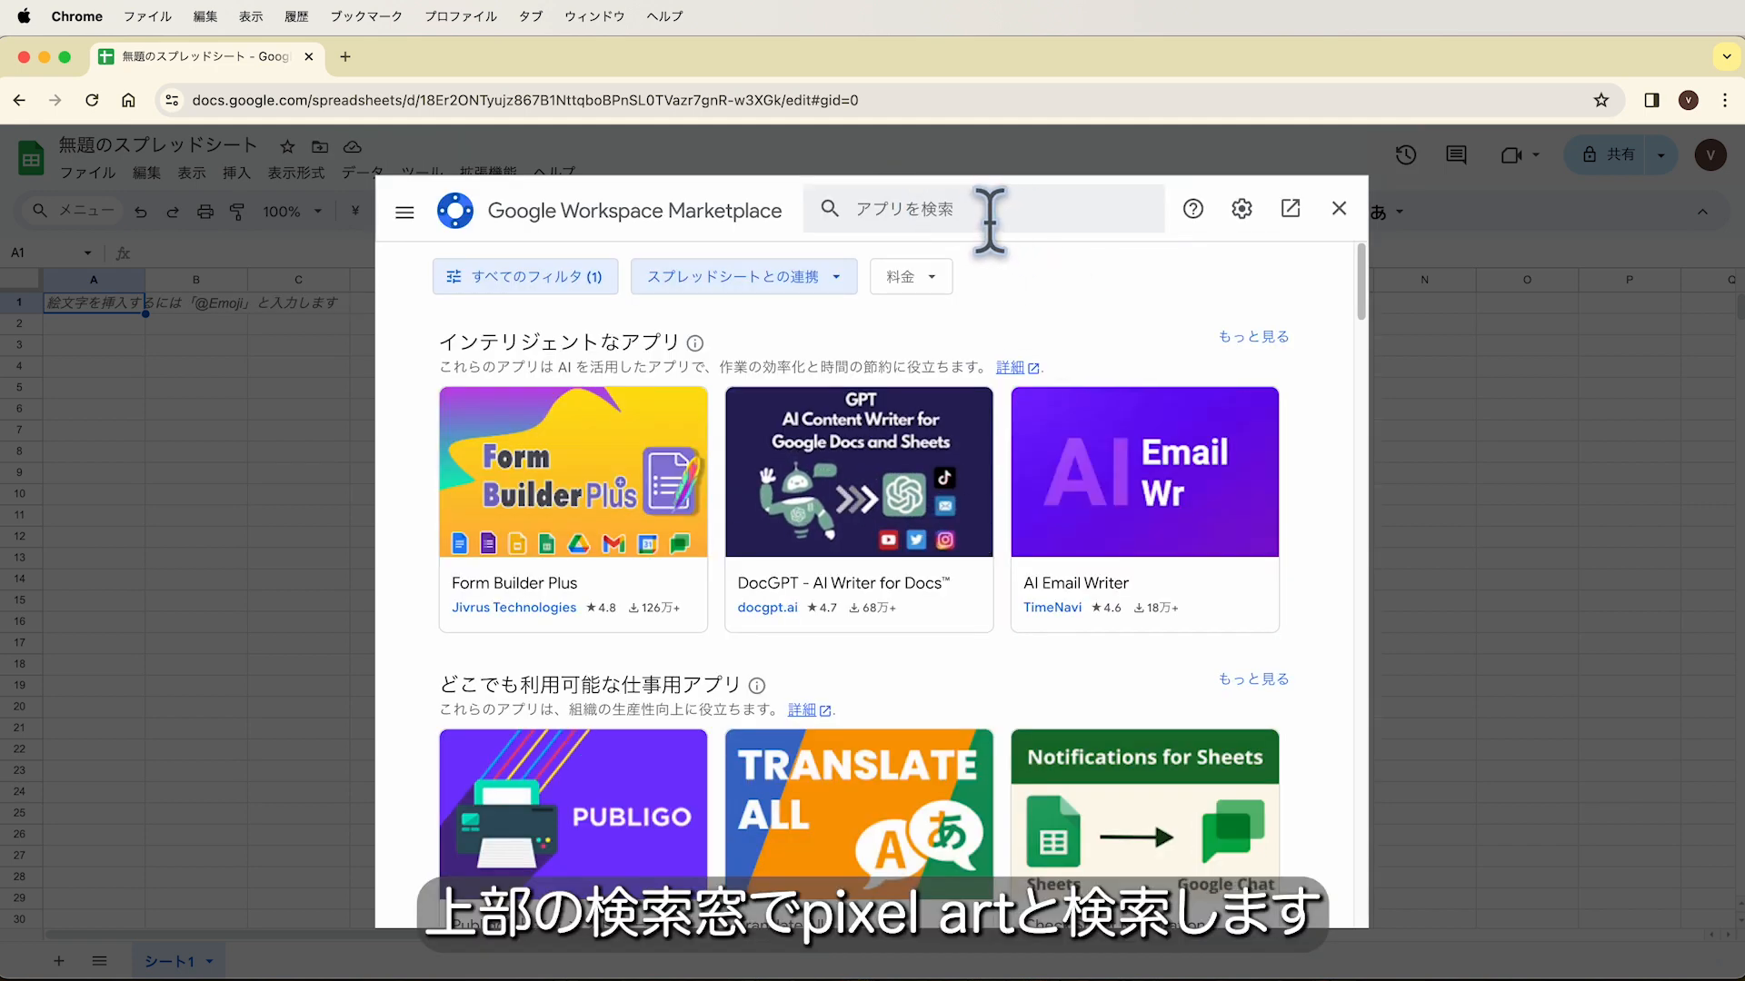
Search the Marketplace for "pixel art".
{"action": "left_click", "coordinate": [925, 196]}
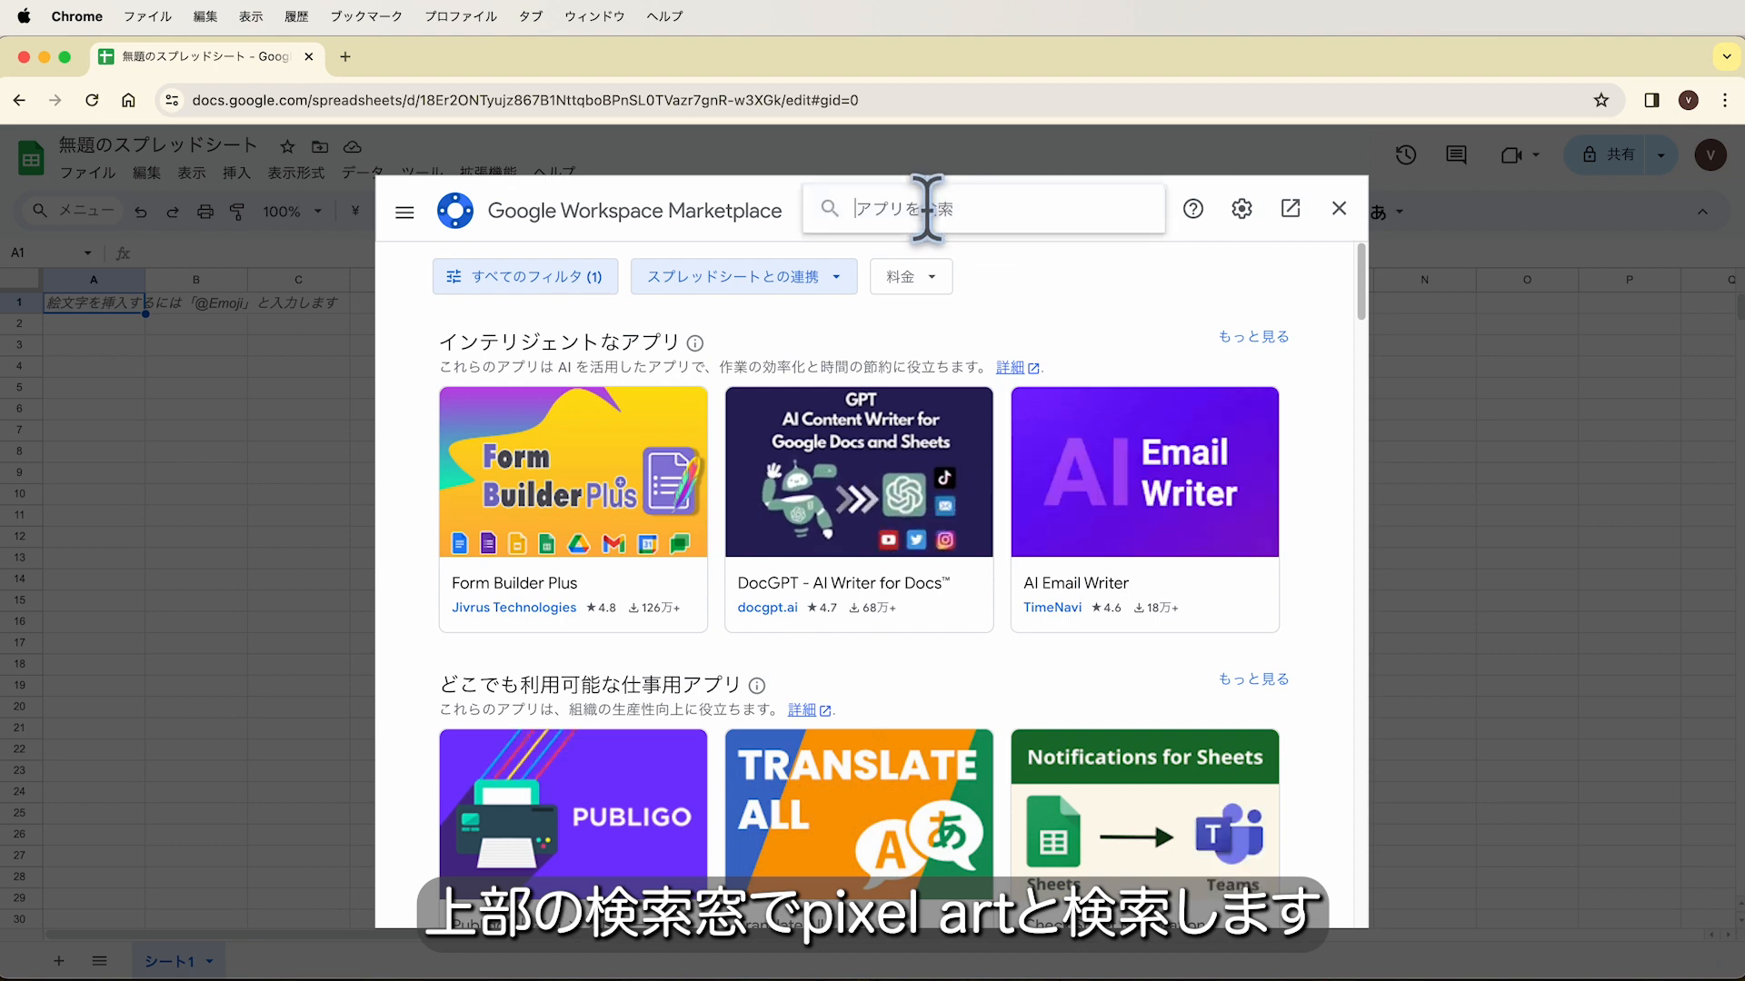
{"action": "type", "text": "pixeel art"}
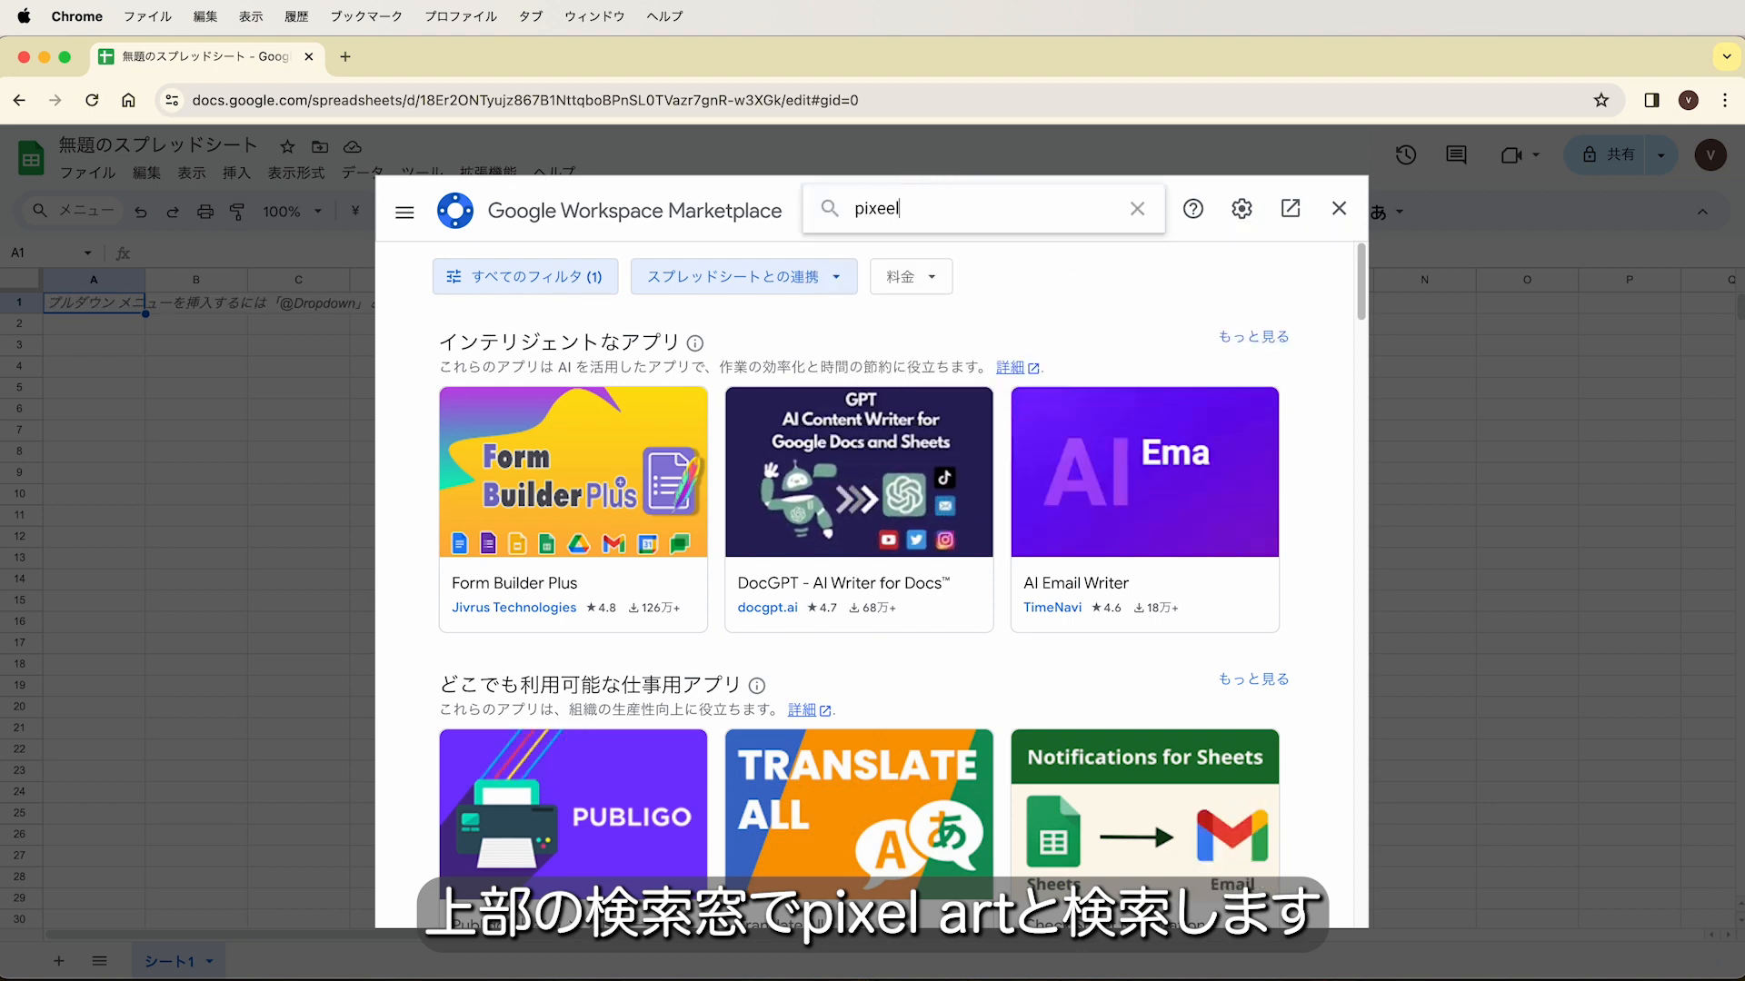
{"action": "key", "text": "Left"}
{"action": "key", "text": "Left"}
{"action": "key", "text": "Left"}
{"action": "key", "text": "Left"}
{"action": "key", "text": "Left"}
{"action": "key", "text": "BackSpace"}
{"action": "key", "text": "Right"}
{"action": "key", "text": "Right"}
{"action": "key", "text": "Right"}
{"action": "key", "text": "Right"}
{"action": "key", "text": "Right"}
{"action": "key", "text": "Return"}
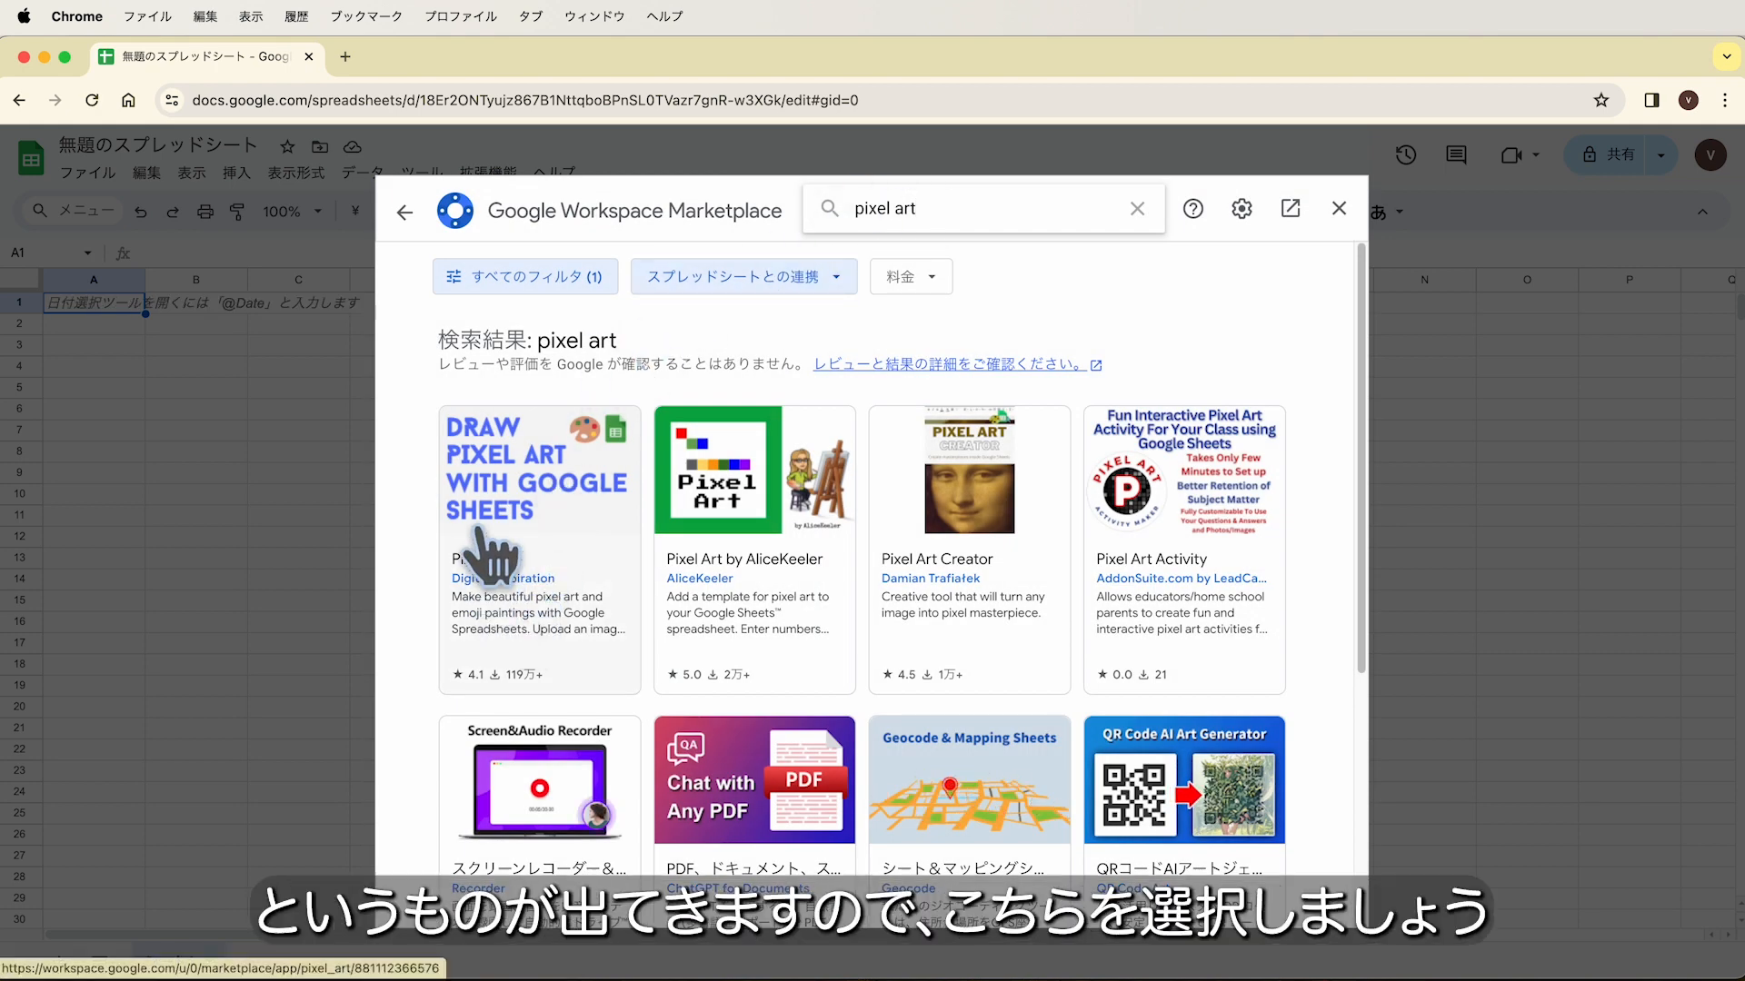
Open the Pixel Art add-on by Digital Inspiration and start installing it.
{"action": "left_click", "coordinate": [593, 556]}
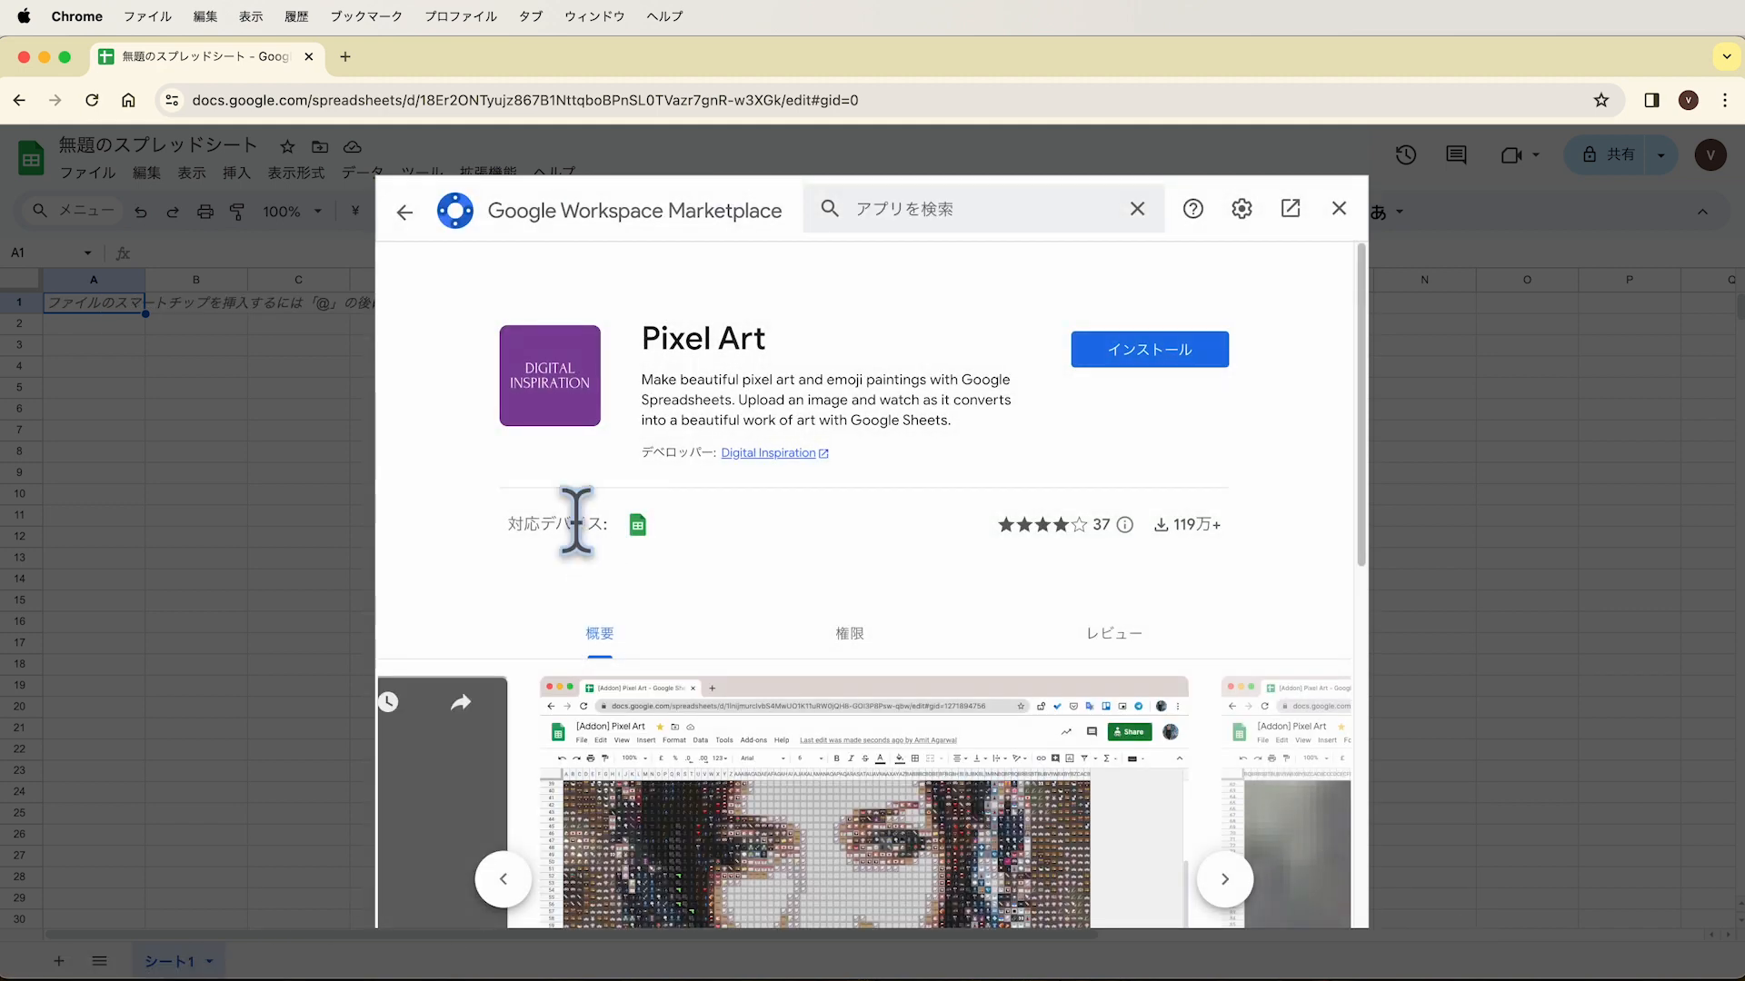
{"action": "left_click", "coordinate": [1194, 368]}
{"action": "left_click", "coordinate": [1008, 672]}
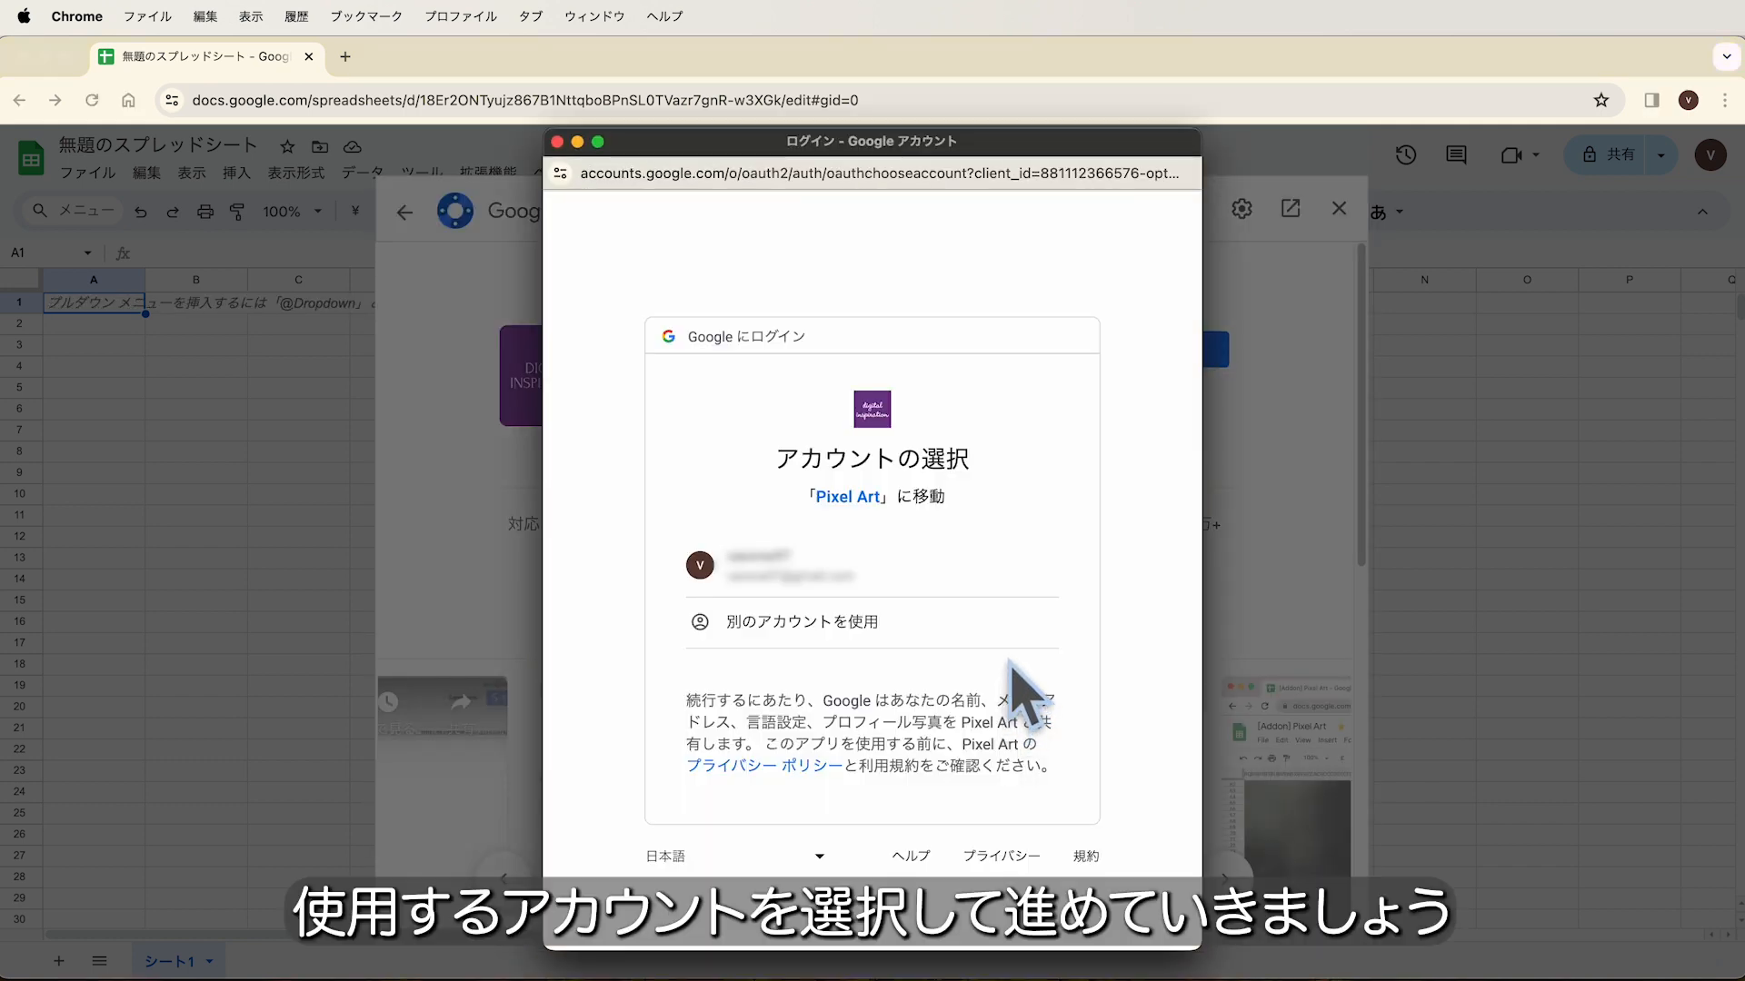
Authorize Pixel Art with the existing Google account, finish the installation and close the Marketplace.
{"action": "left_click", "coordinate": [998, 572]}
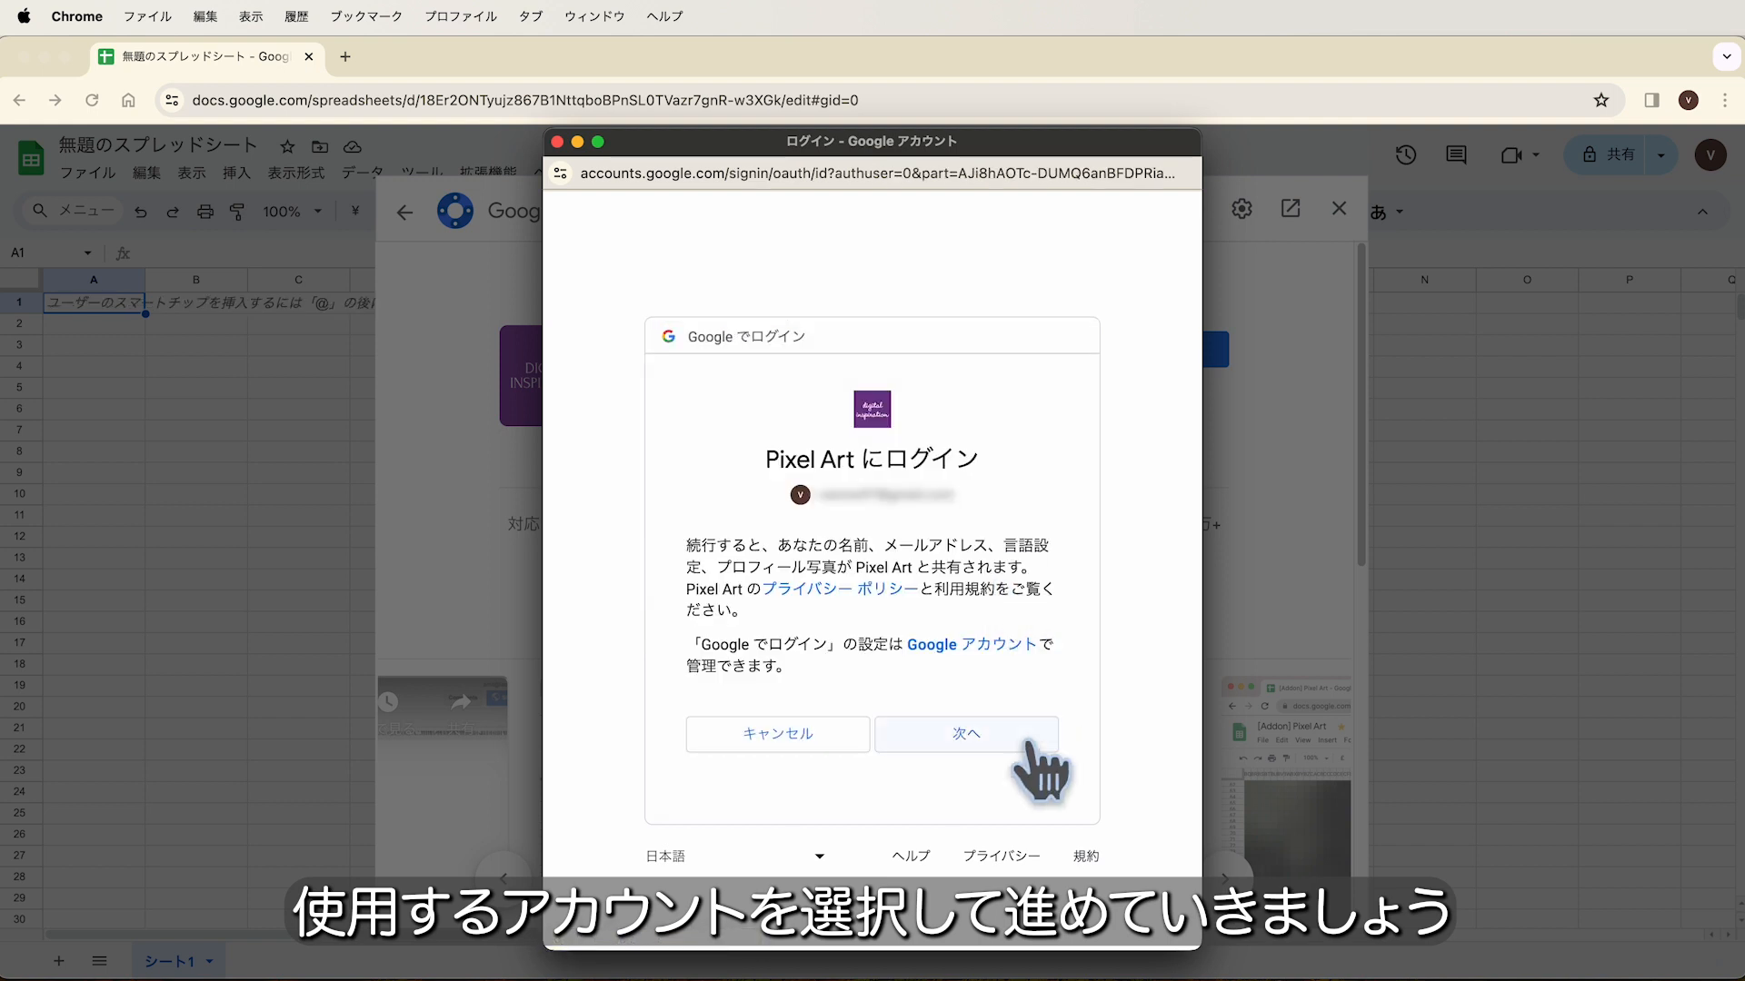
{"action": "left_click", "coordinate": [1028, 745]}
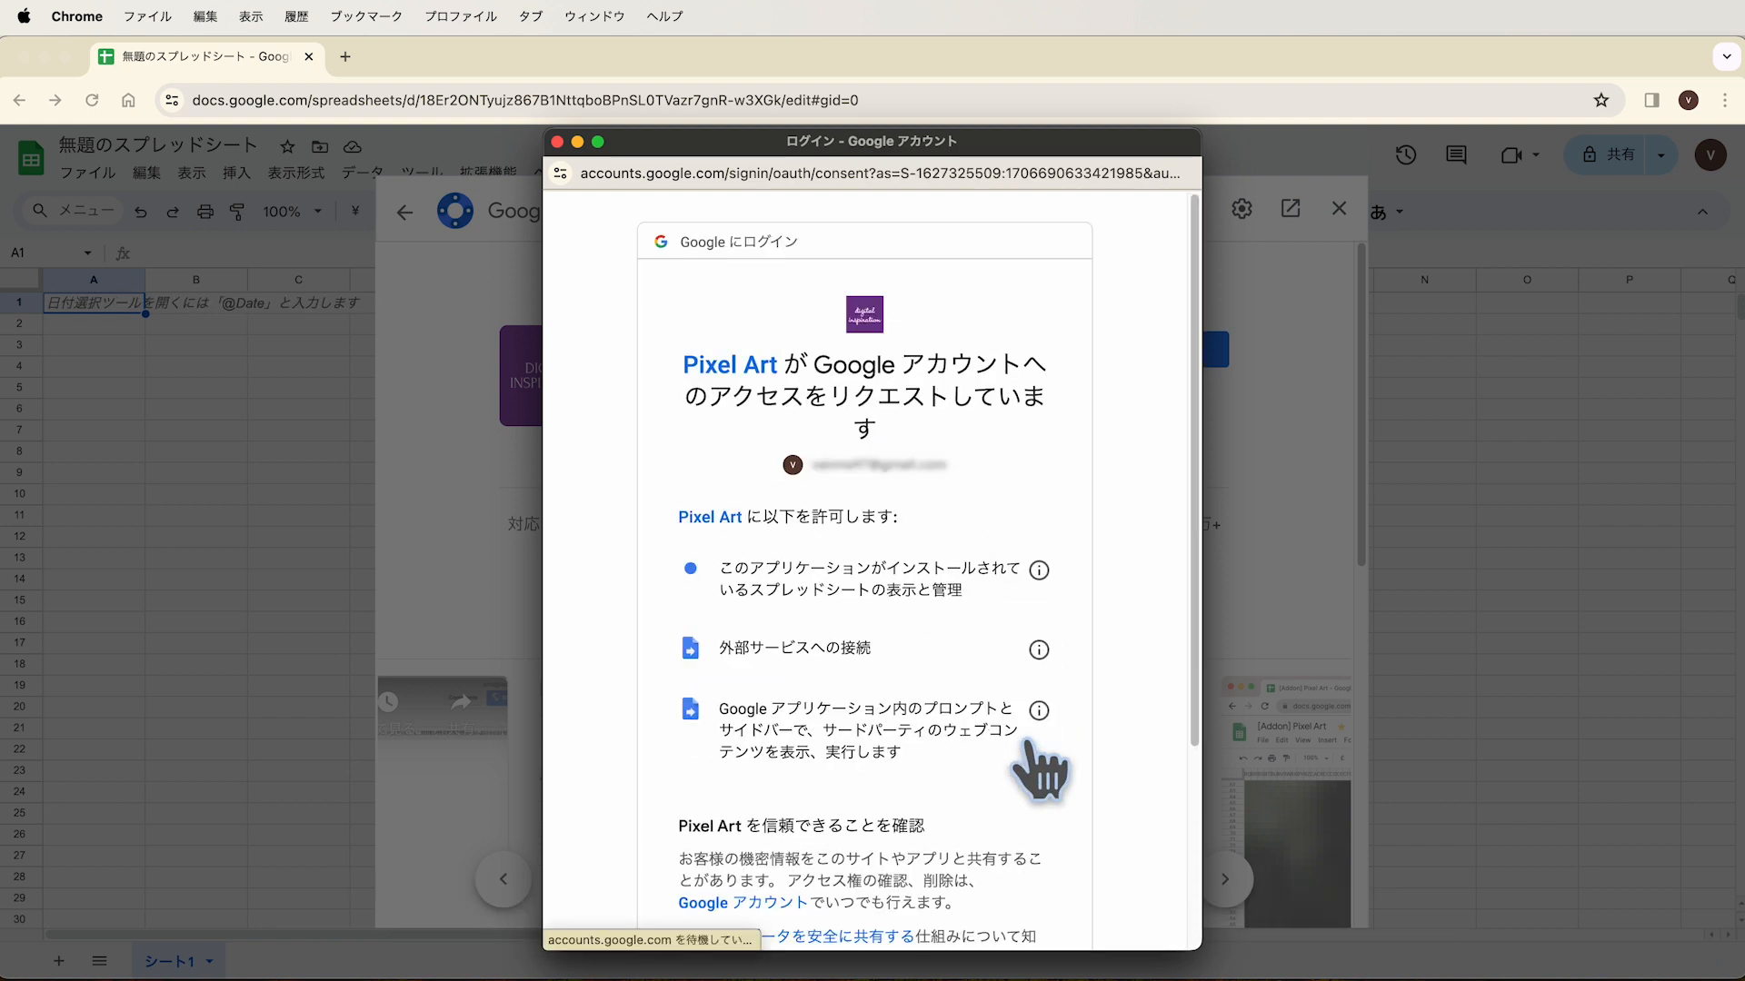
{"action": "scroll", "coordinate": [1028, 745], "scroll_direction": "down", "scroll_amount": 5}
{"action": "left_click", "coordinate": [997, 803]}
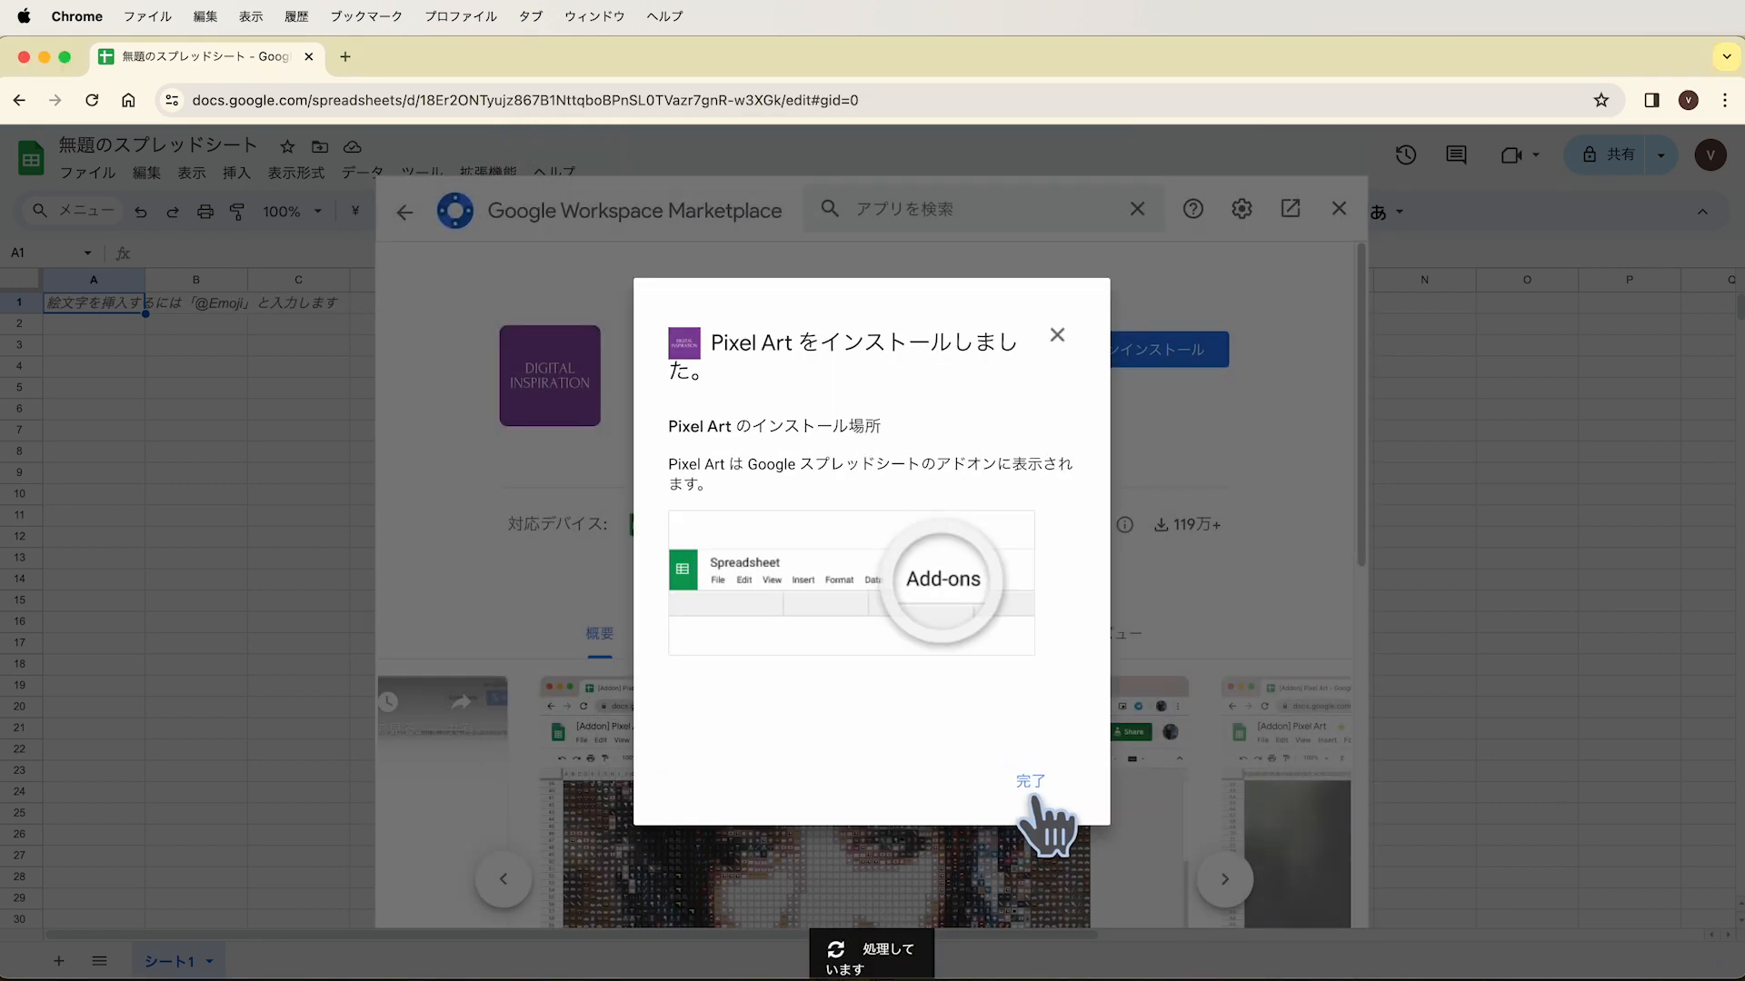
{"action": "left_click", "coordinate": [1041, 782]}
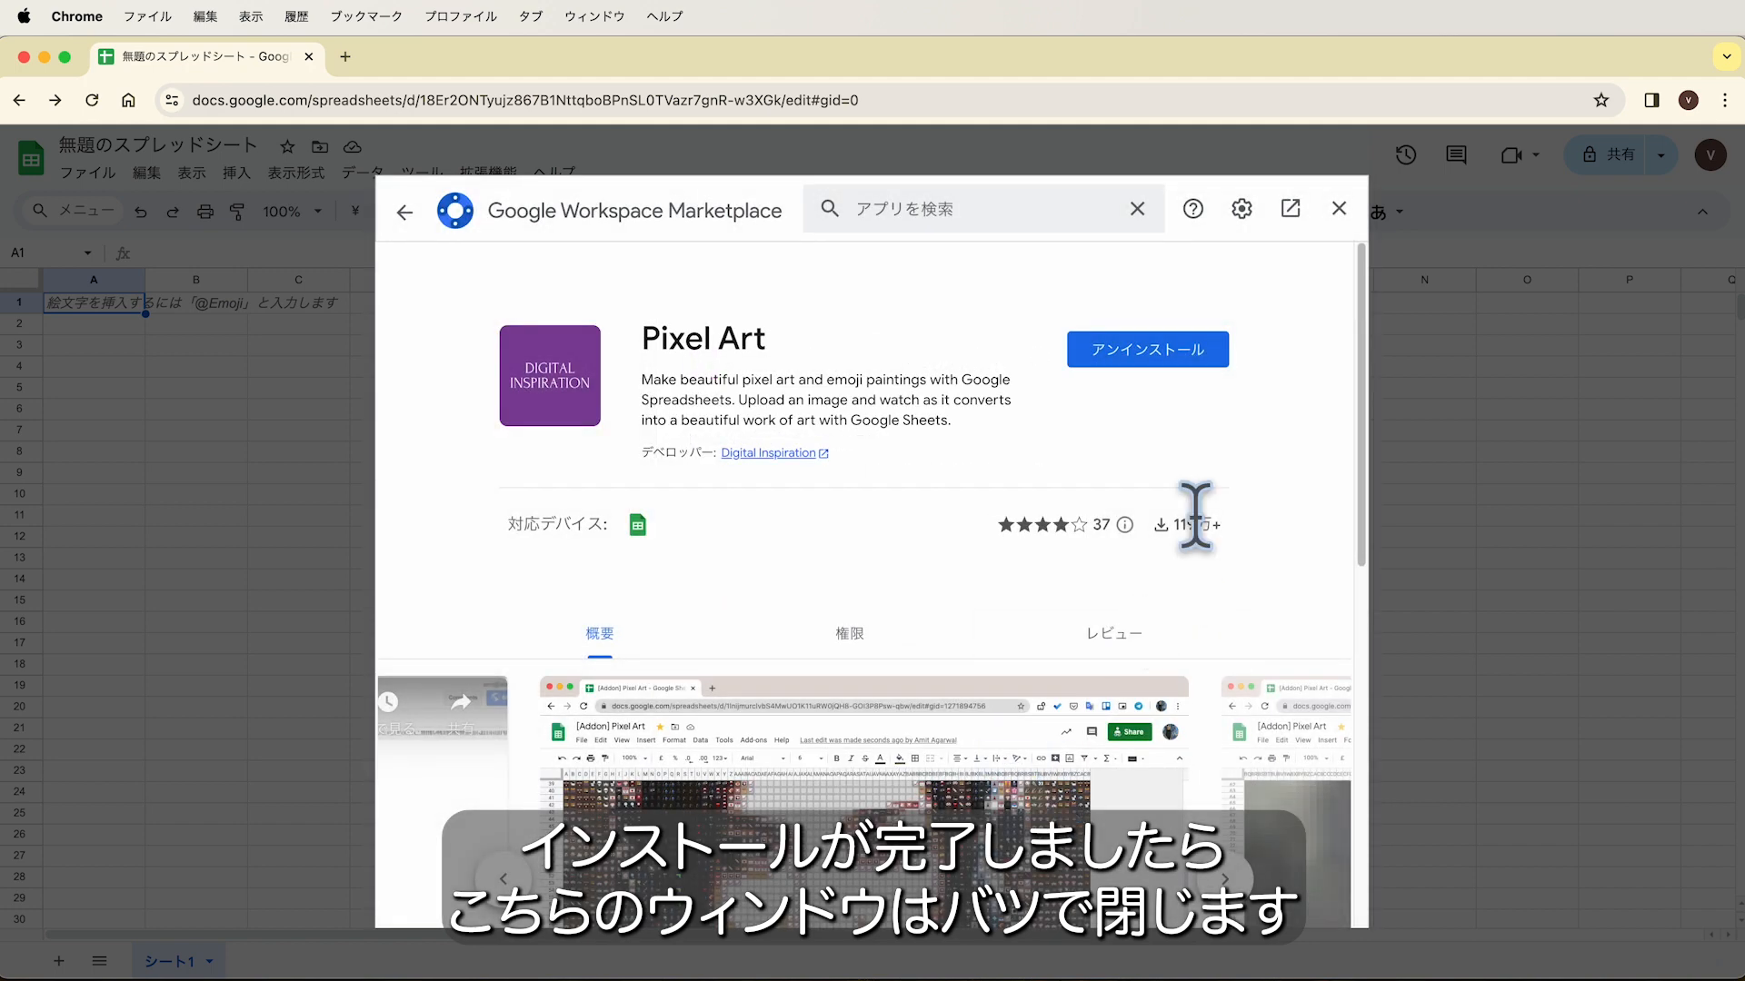
{"action": "left_click", "coordinate": [1340, 209]}
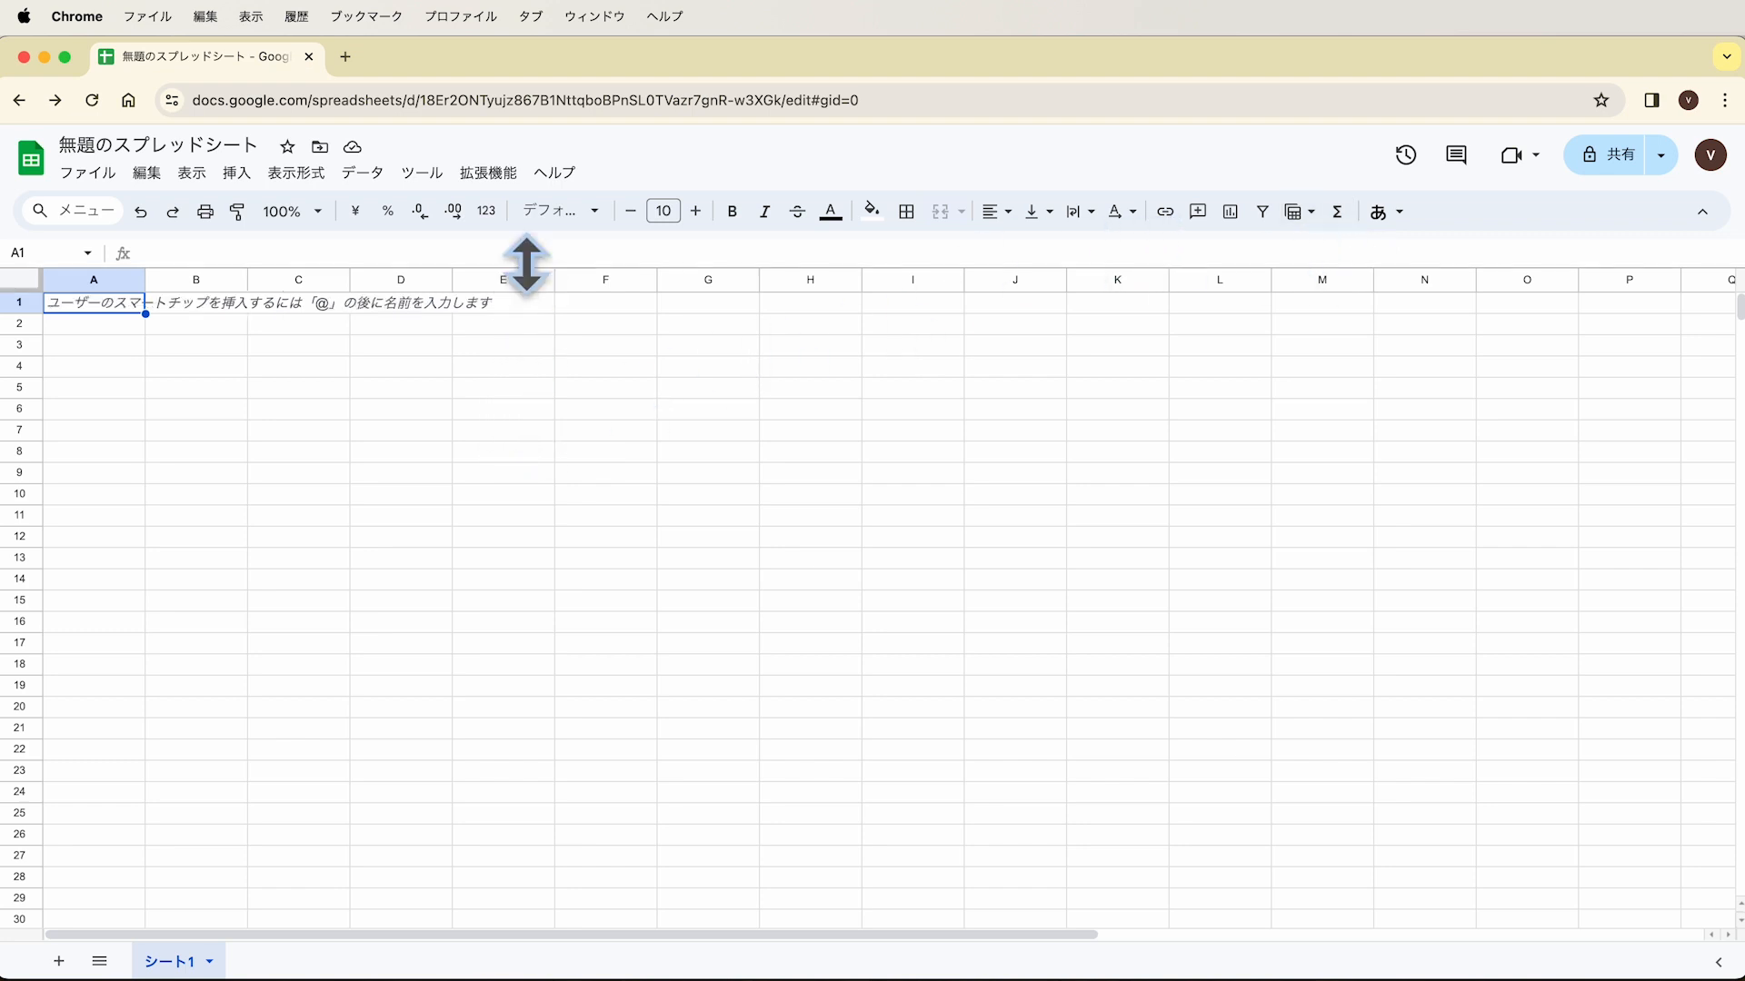
Open the installed Pixel Art add-on in the spreadsheet.
{"action": "left_click", "coordinate": [512, 180]}
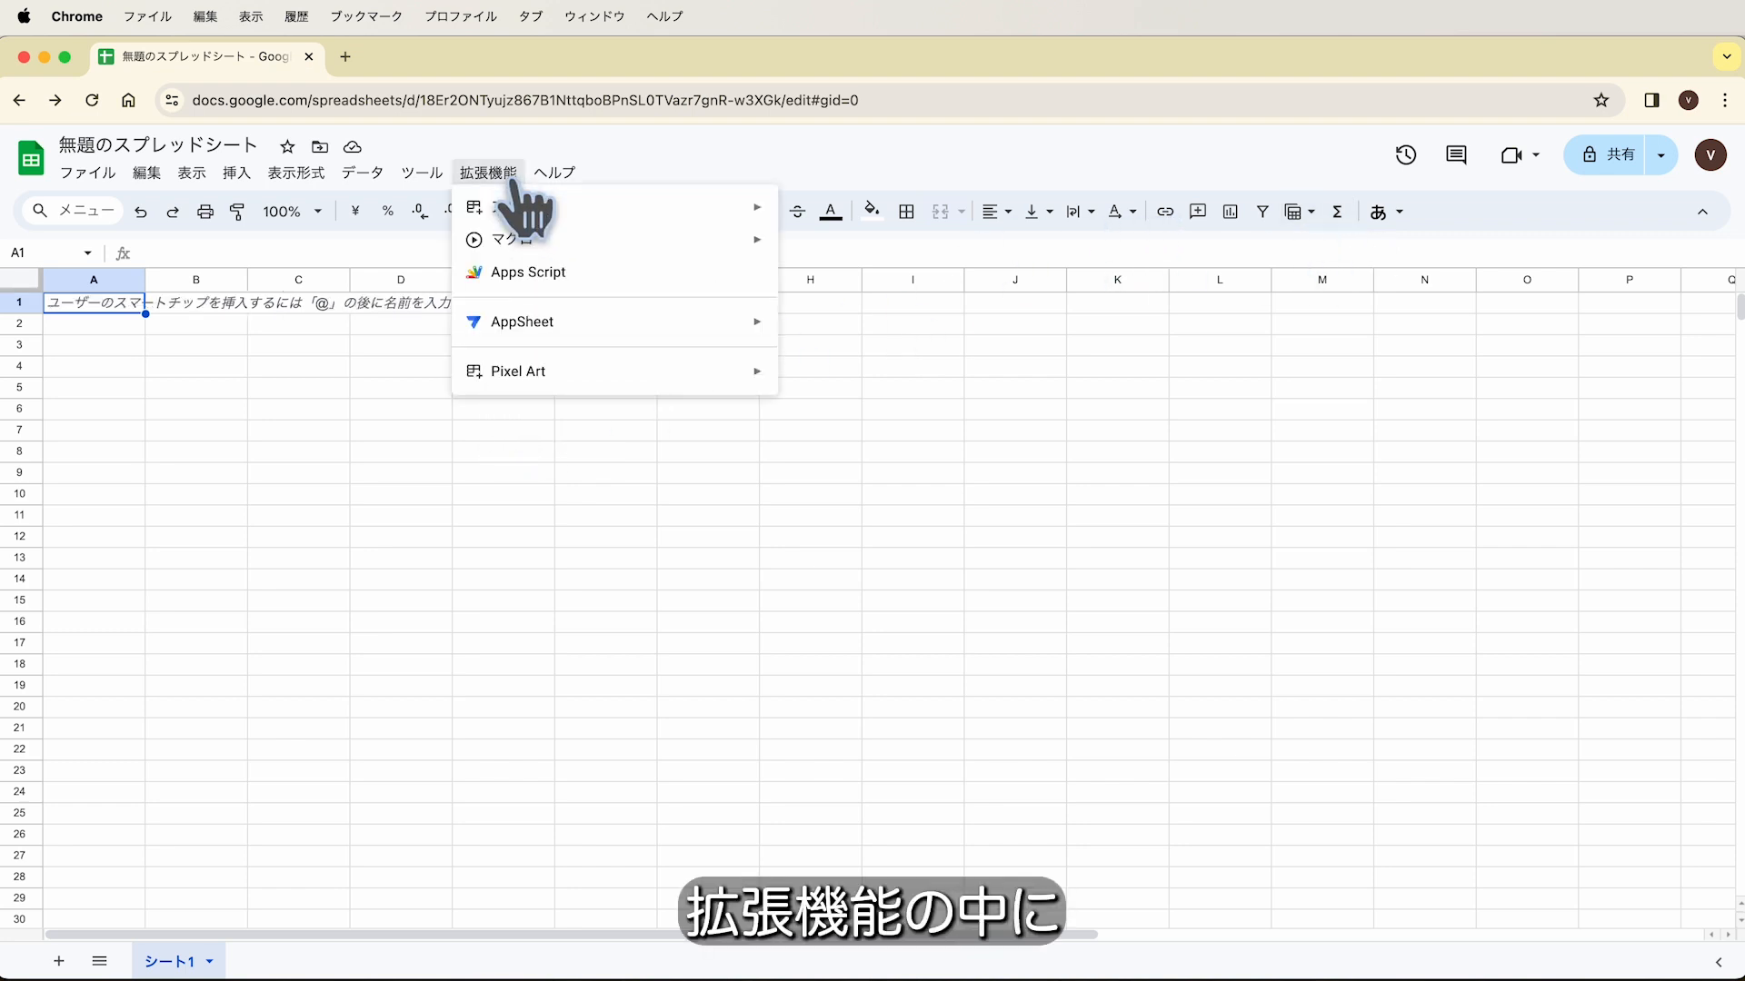
{"action": "mouse_move", "coordinate": [545, 369]}
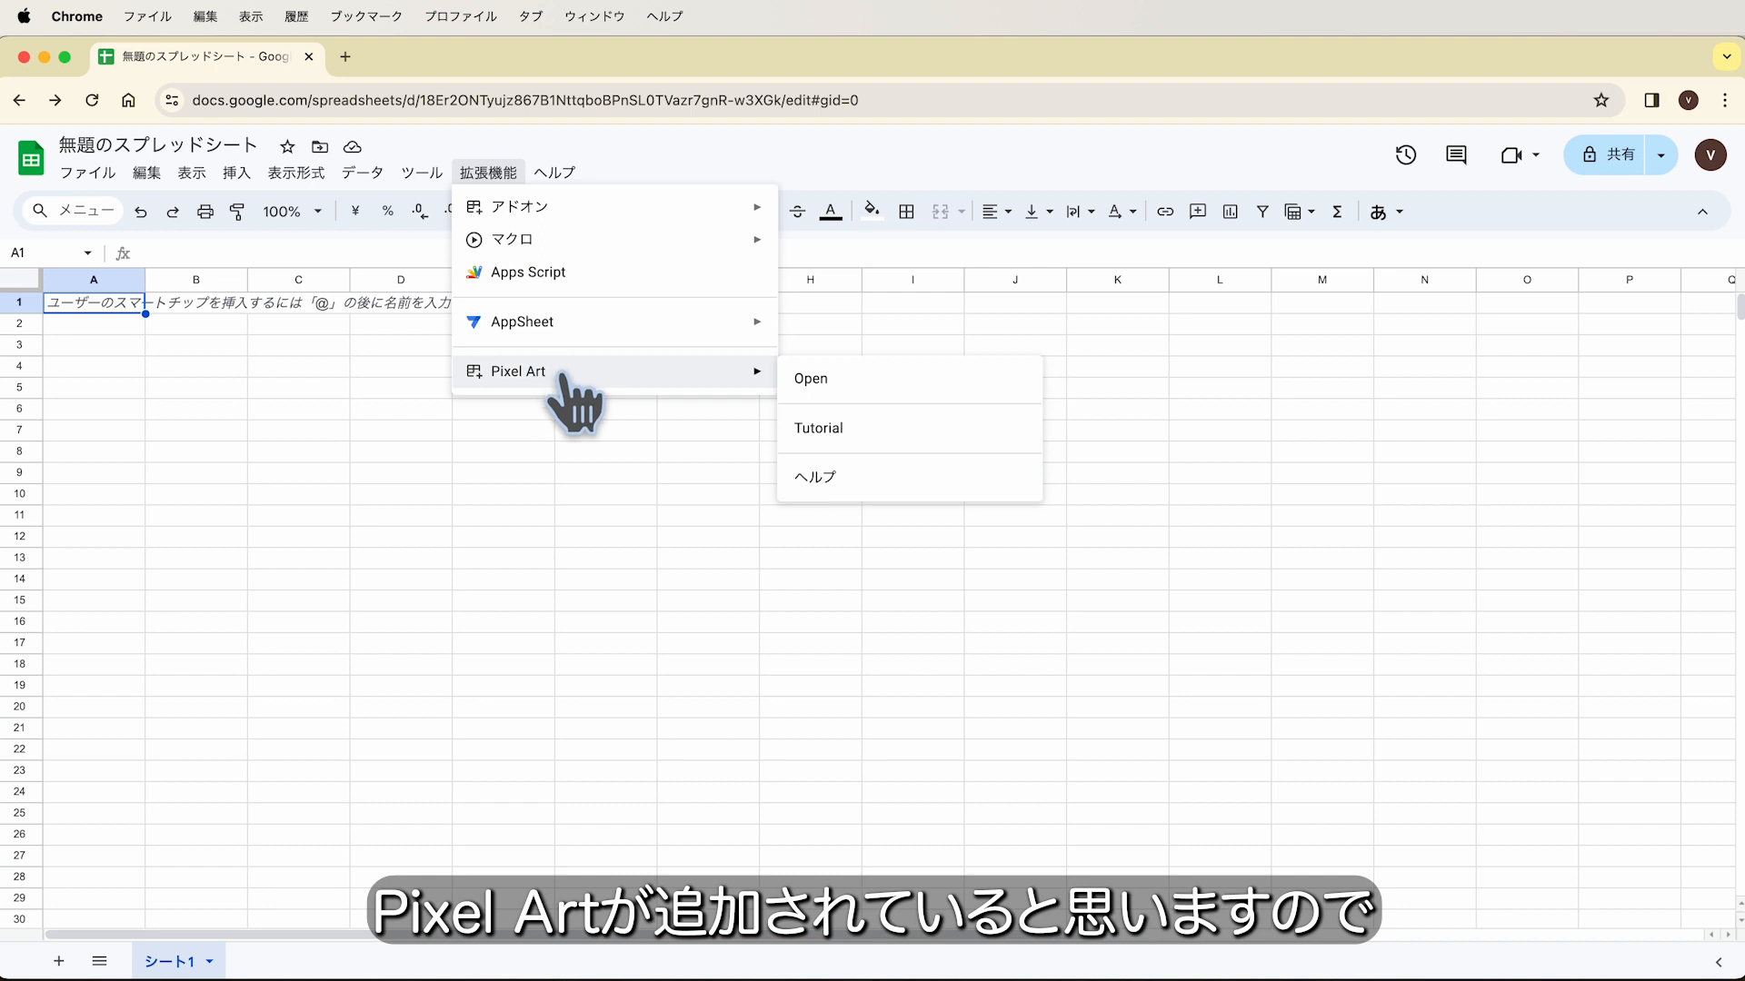
{"action": "left_click", "coordinate": [863, 400]}
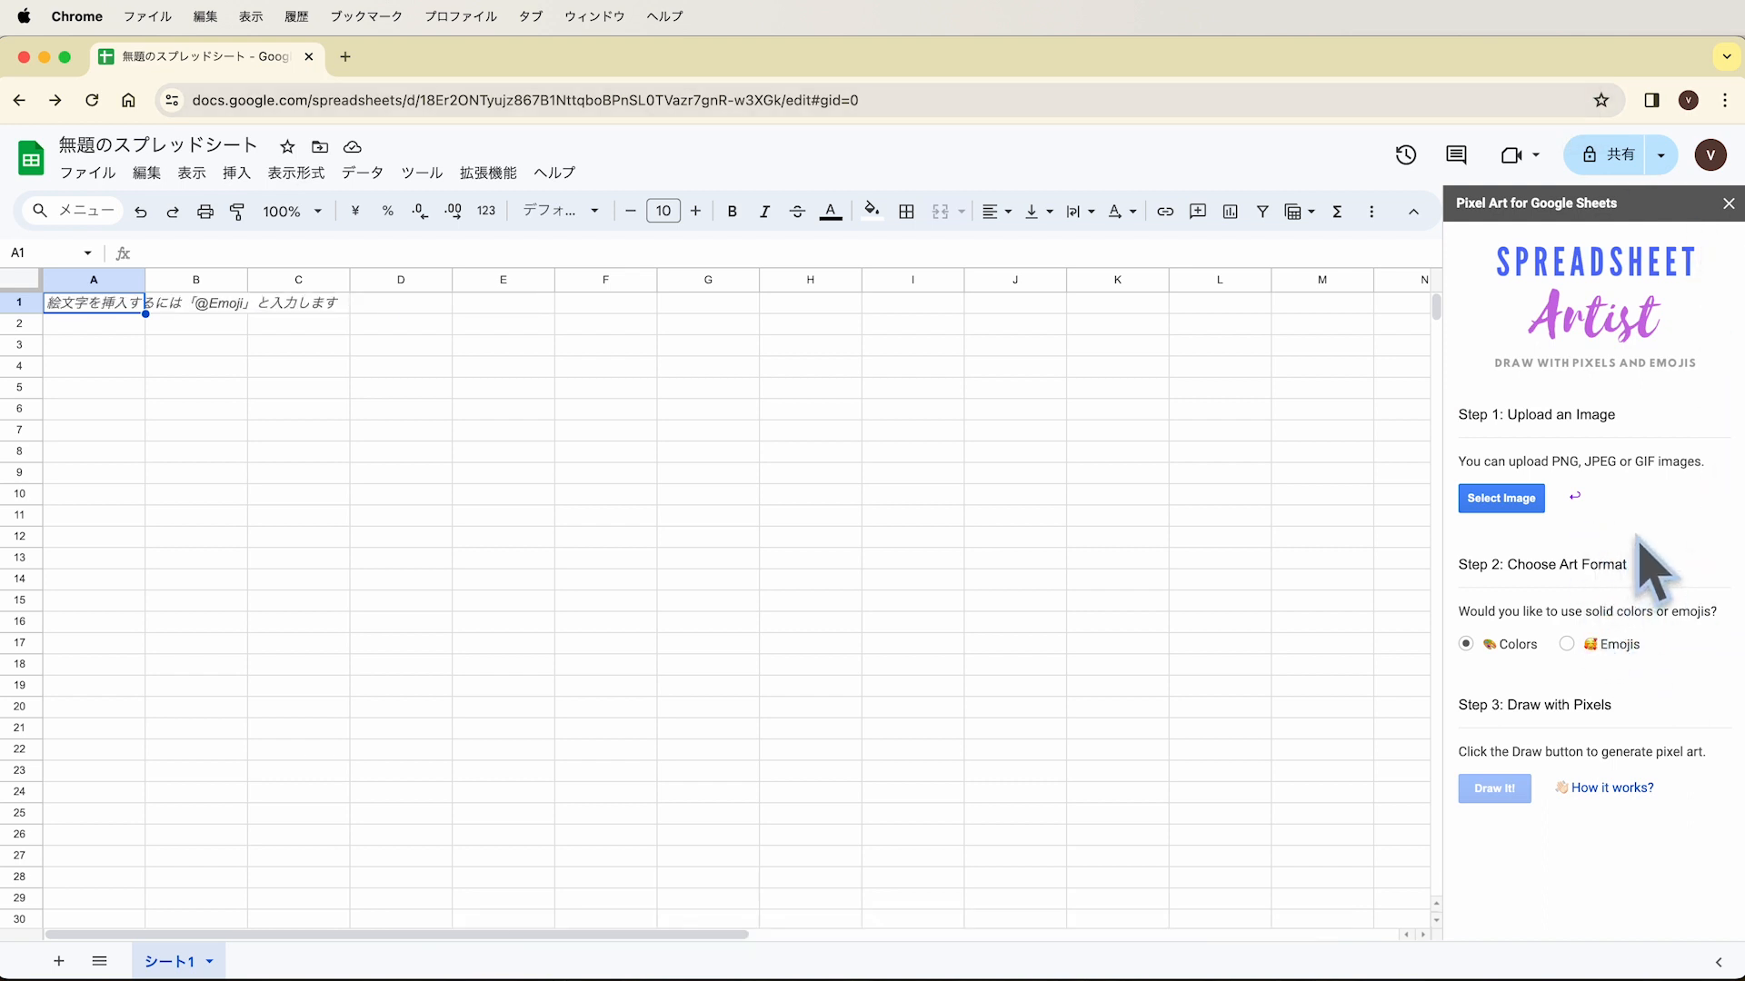
Upload the PNG photo from the 書類 folder and draw it as pixel art in the Colors format.
{"action": "left_click", "coordinate": [1527, 506]}
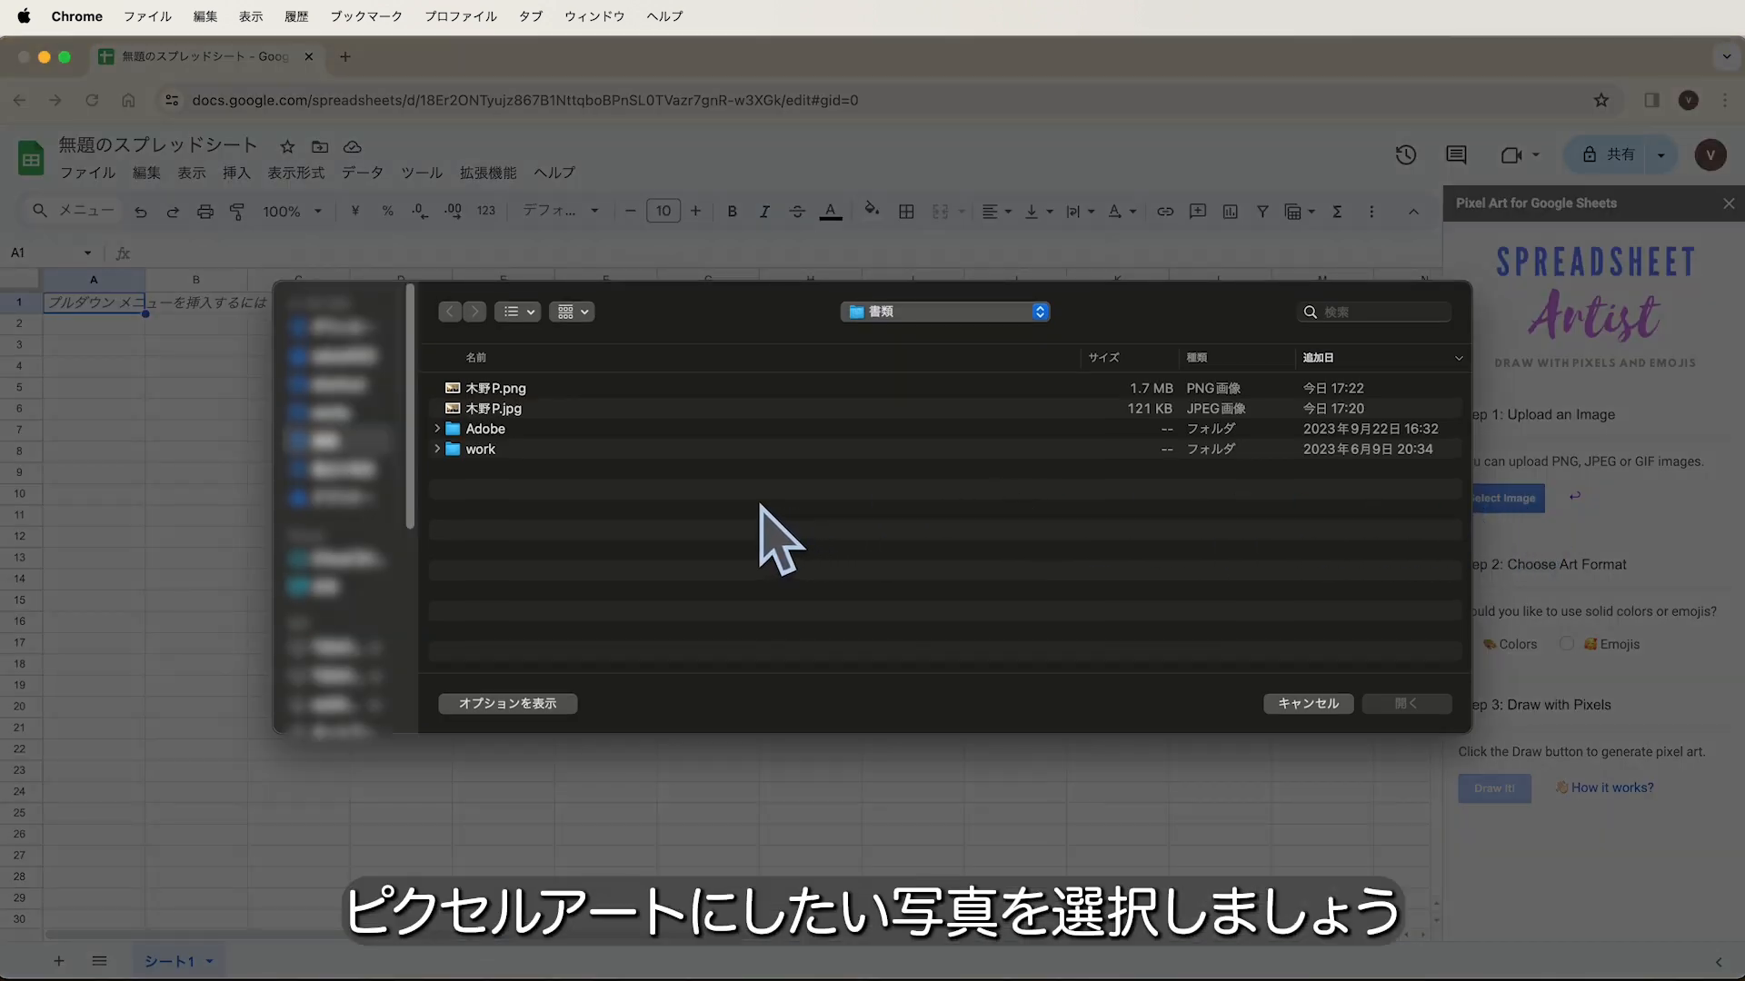
{"action": "left_click", "coordinate": [515, 390]}
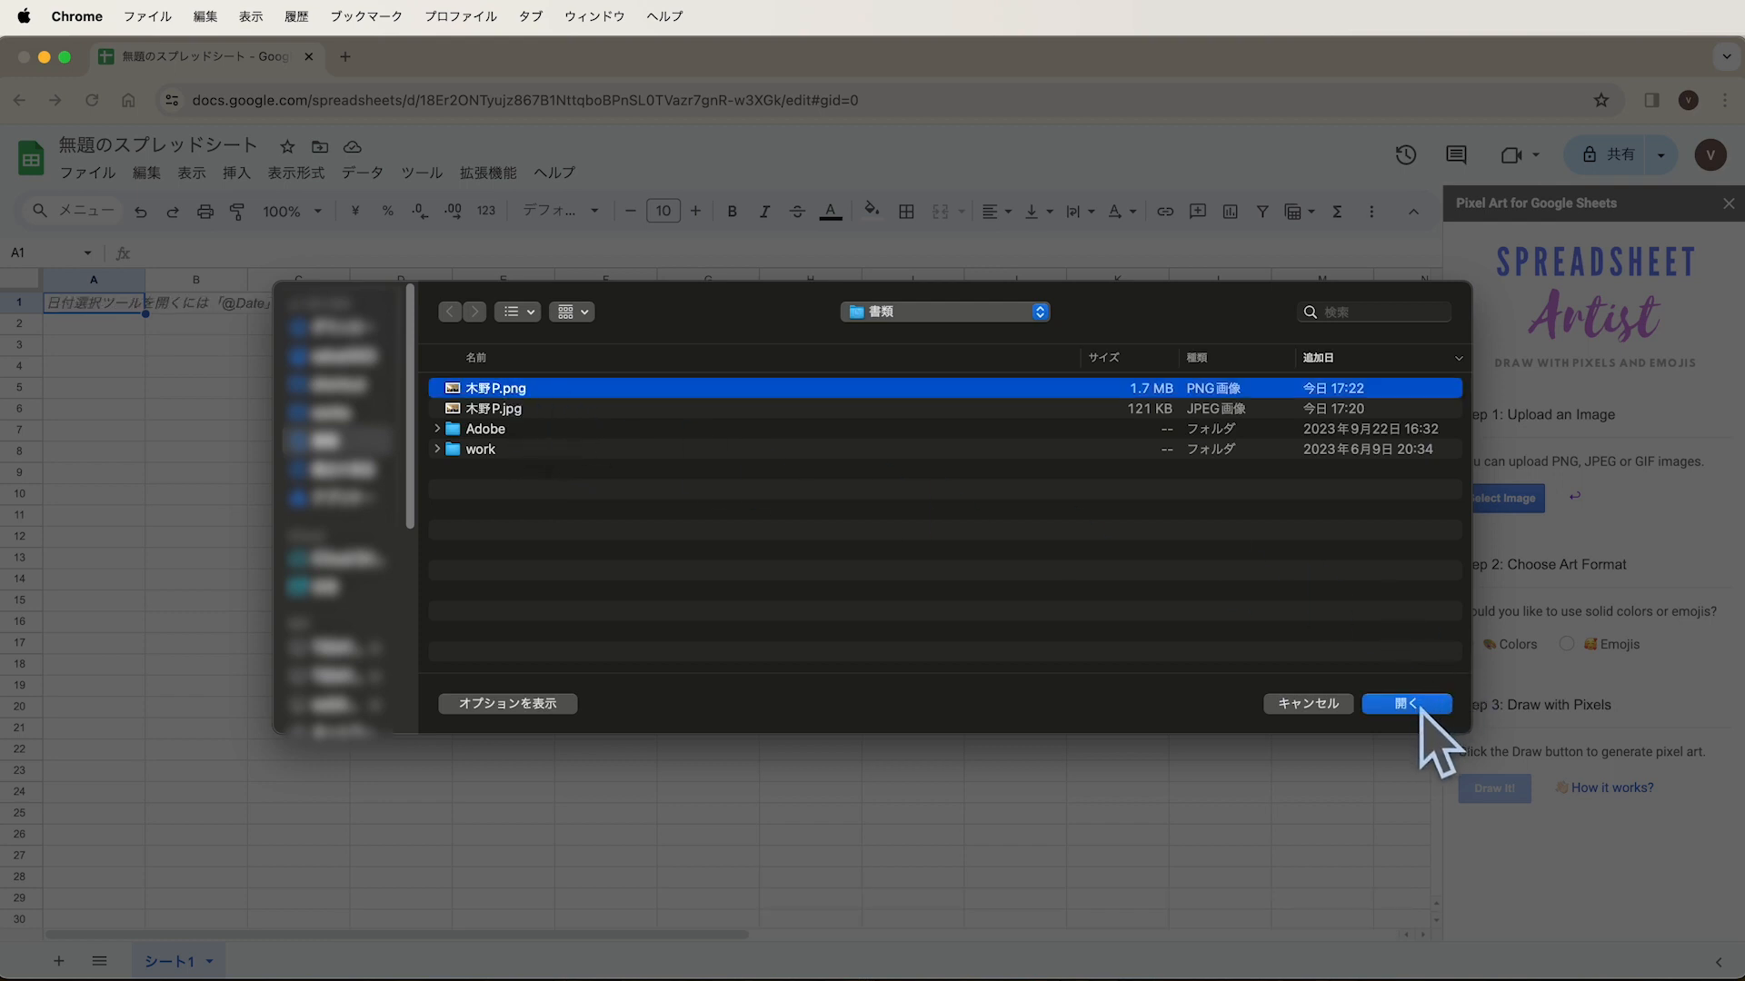
{"action": "left_click", "coordinate": [1419, 710]}
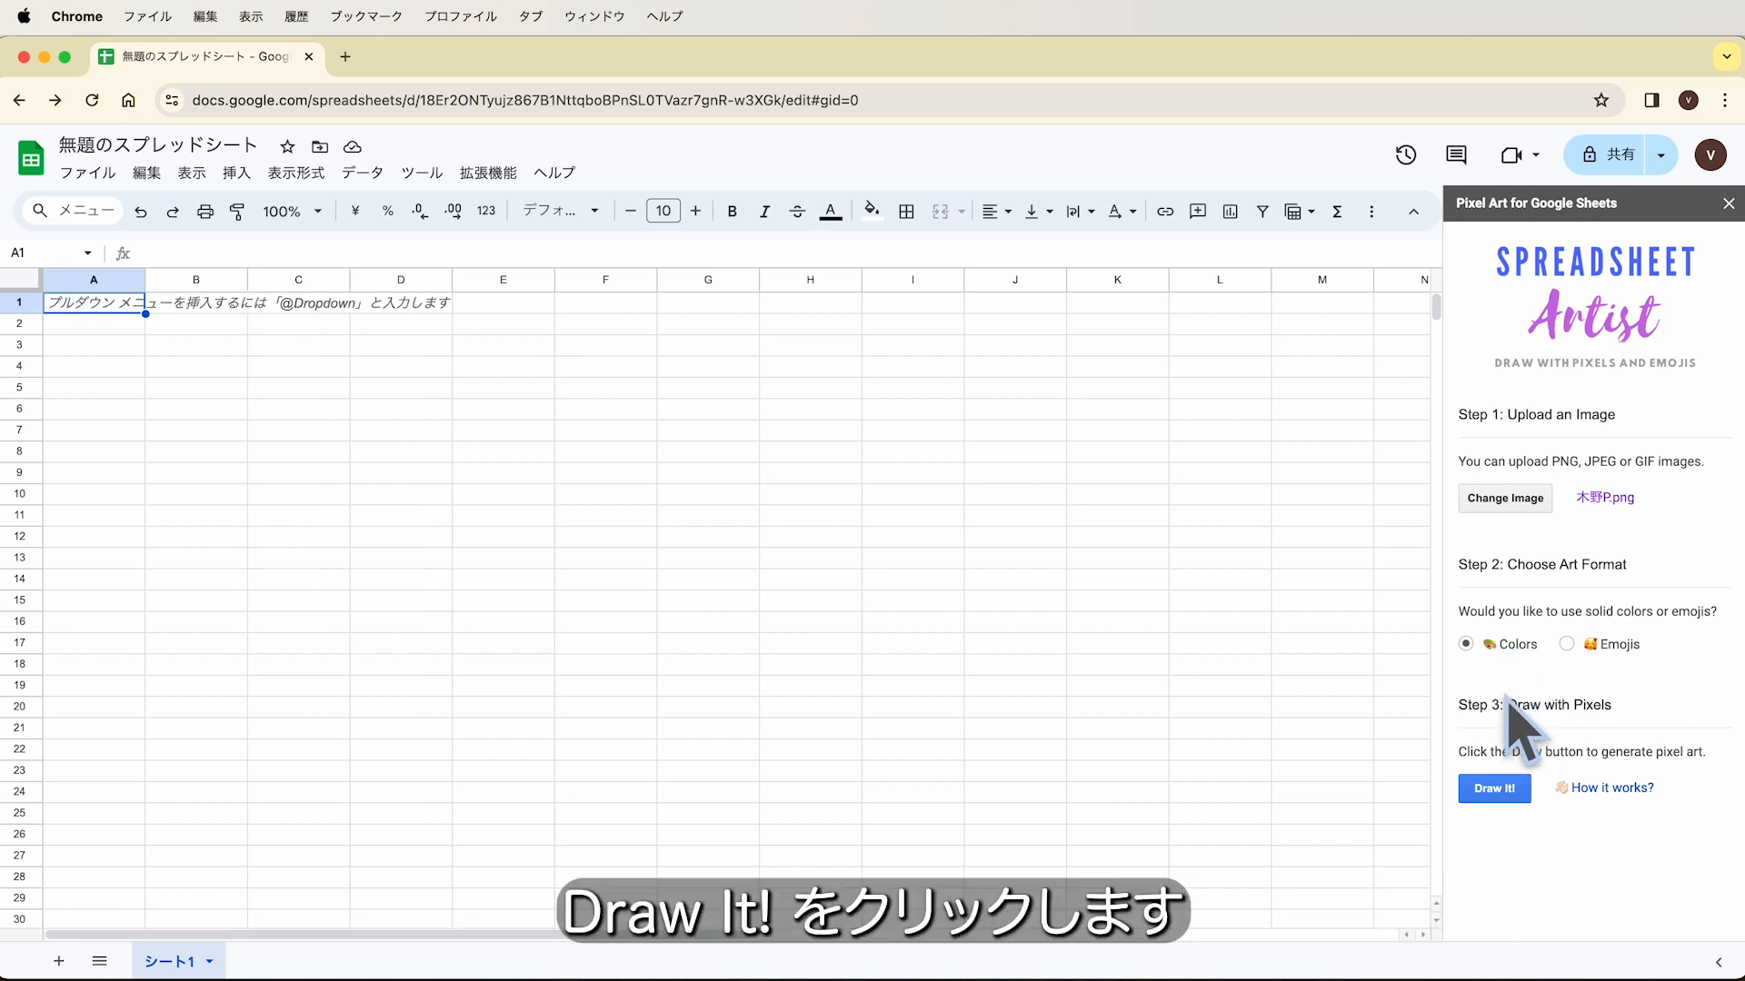
{"action": "left_click", "coordinate": [1495, 788]}
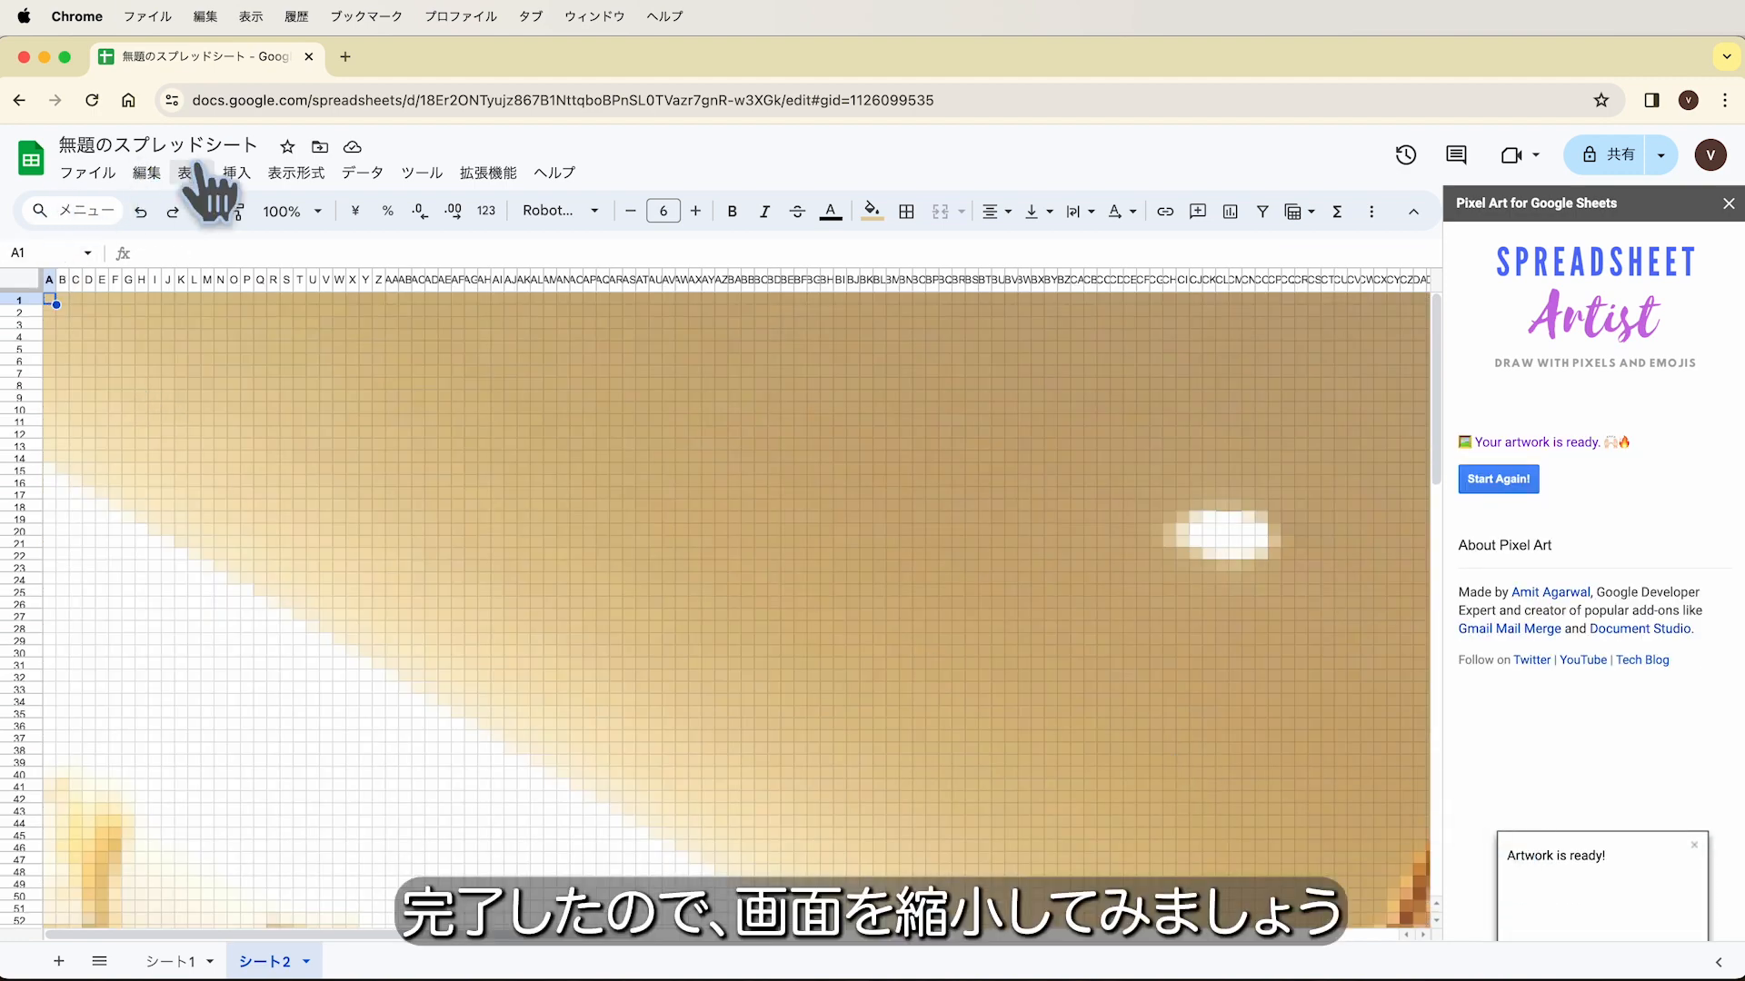
Set the sheet zoom to 50% and close the Pixel Art sidebar to view the whole artwork.
{"action": "left_click", "coordinate": [318, 217]}
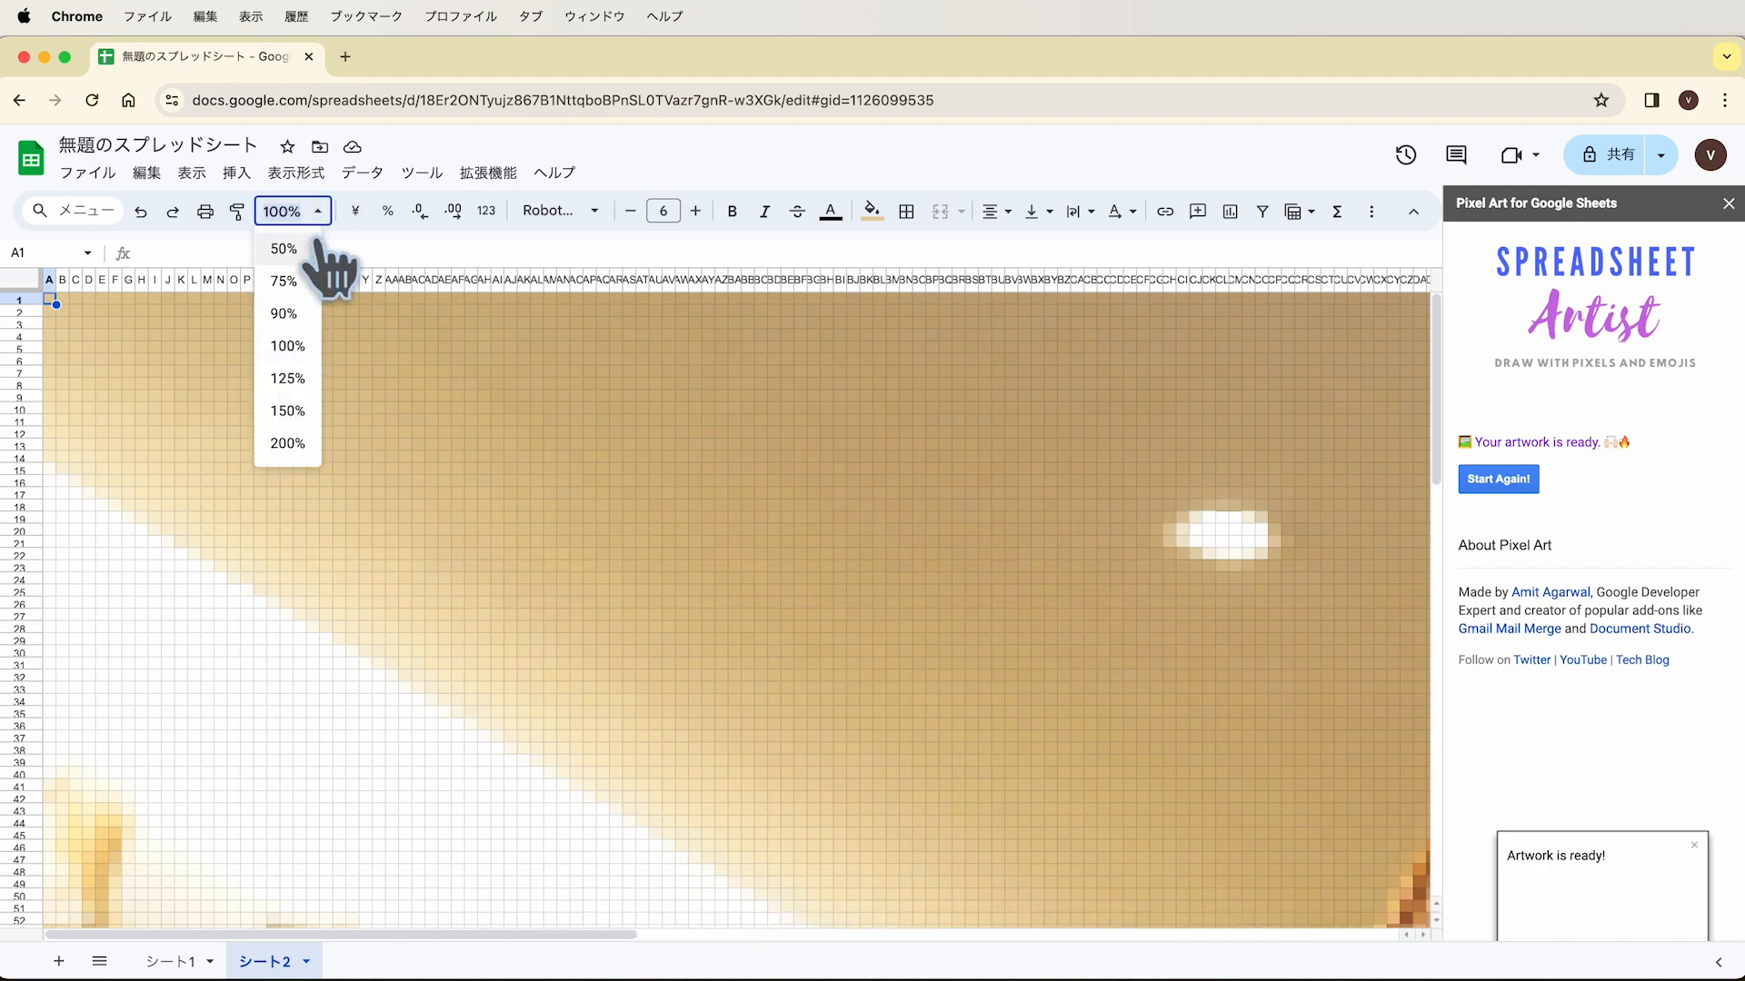
{"action": "left_click", "coordinate": [313, 254]}
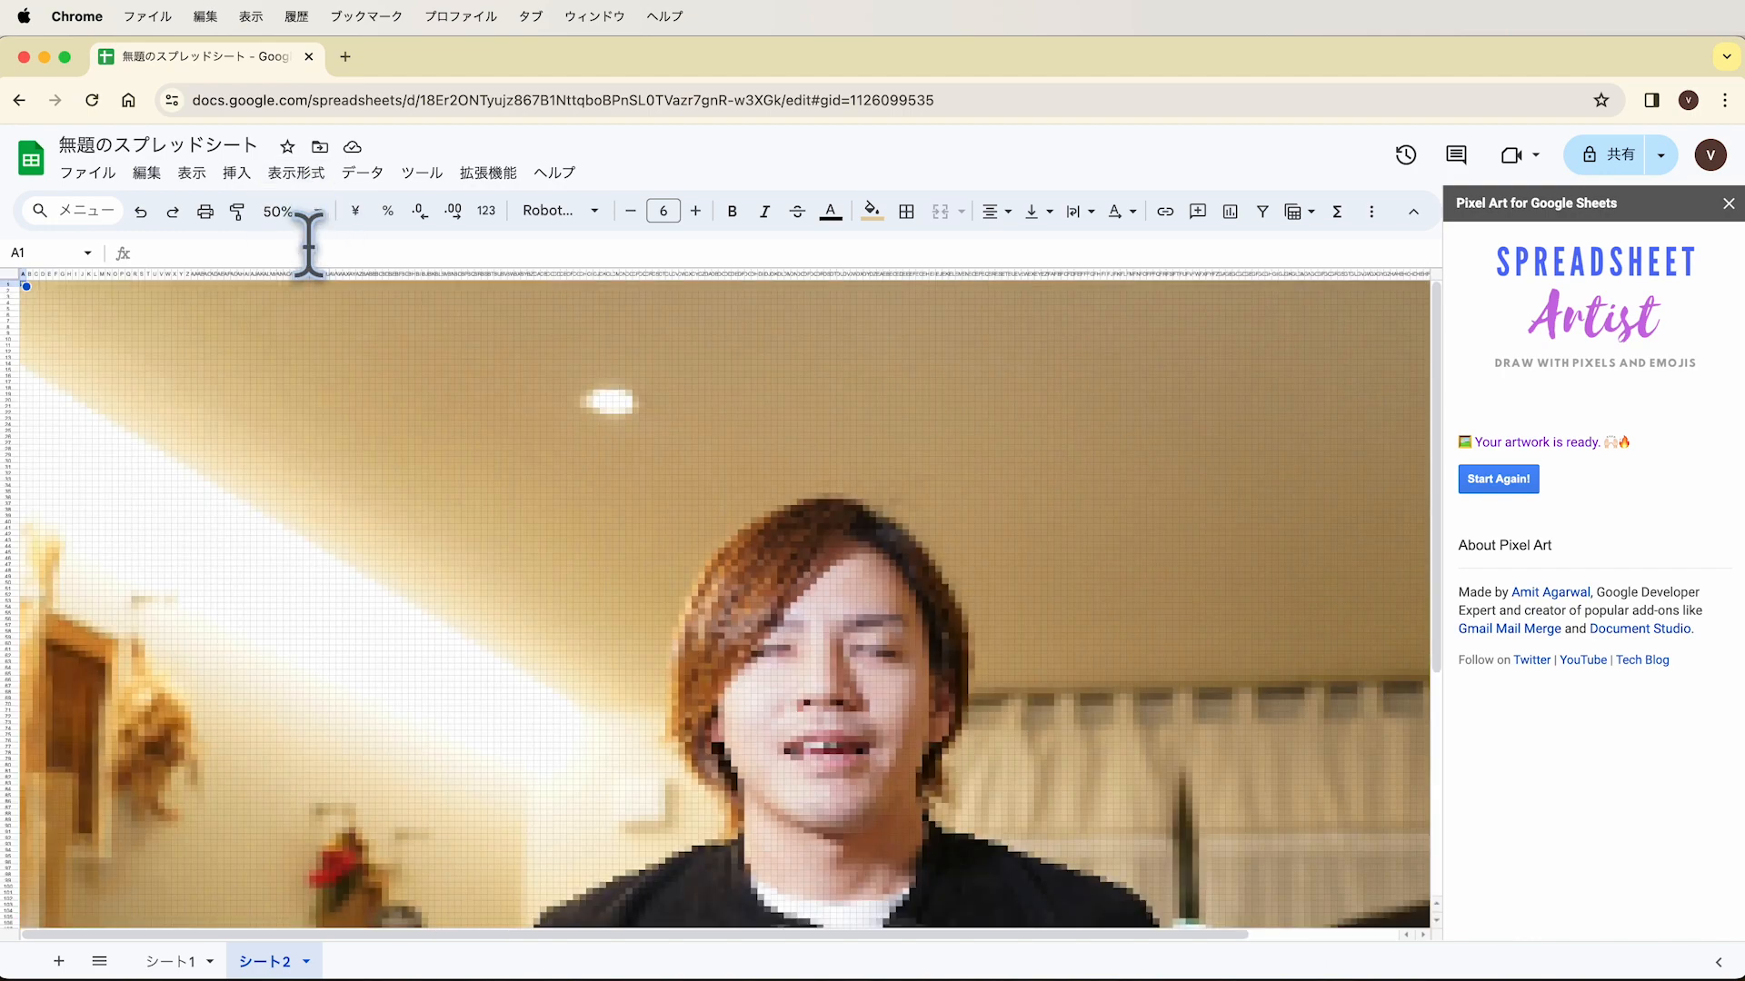
{"action": "scroll", "coordinate": [1187, 627], "scroll_direction": "down", "scroll_amount": 5}
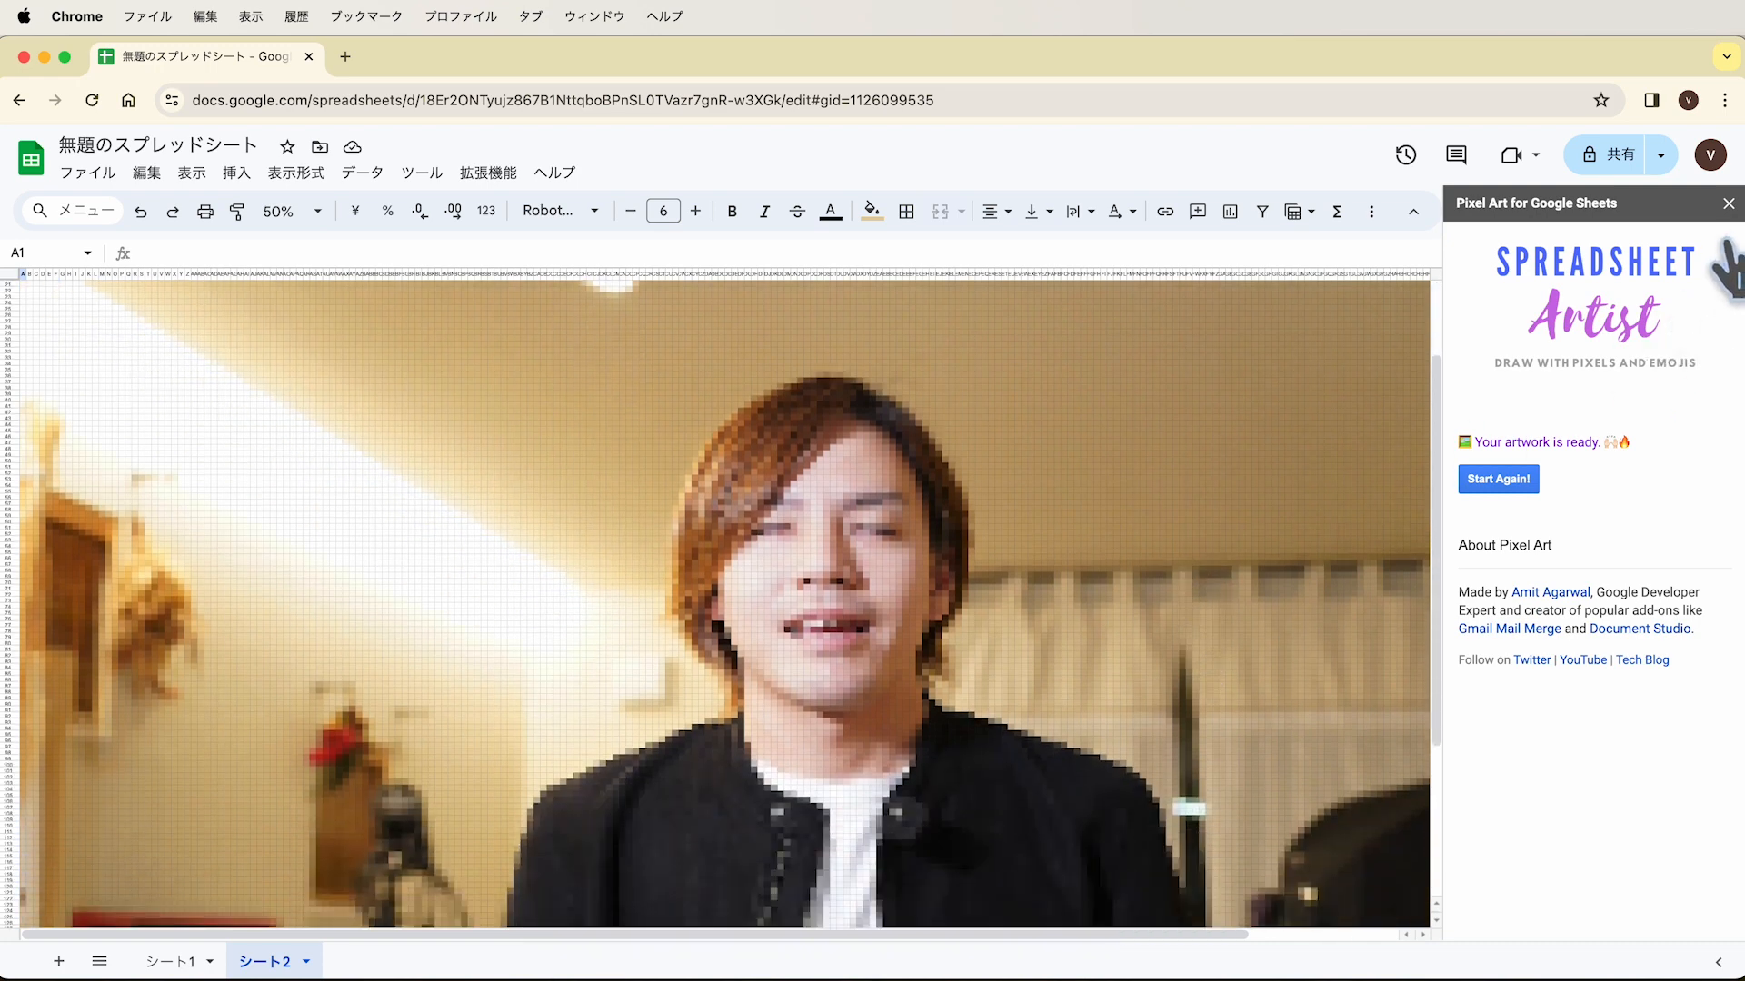
{"action": "left_click", "coordinate": [1728, 205]}
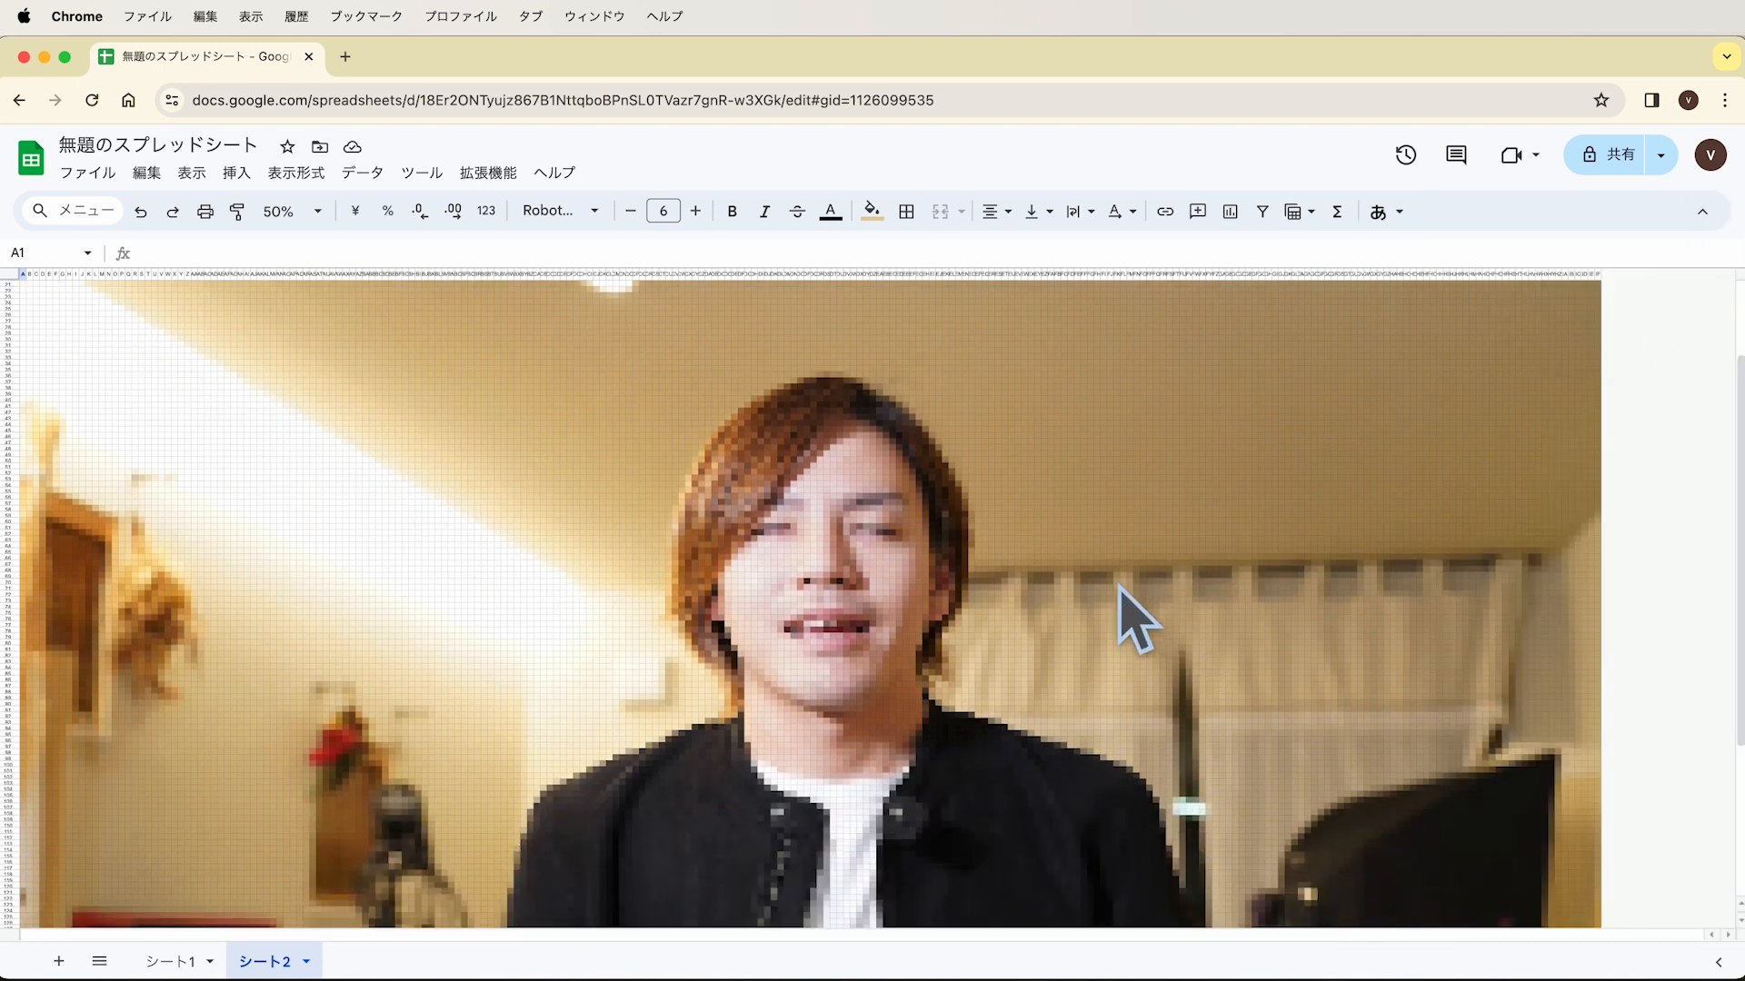
{"action": "scroll", "coordinate": [1124, 604], "scroll_direction": "down", "scroll_amount": 2}
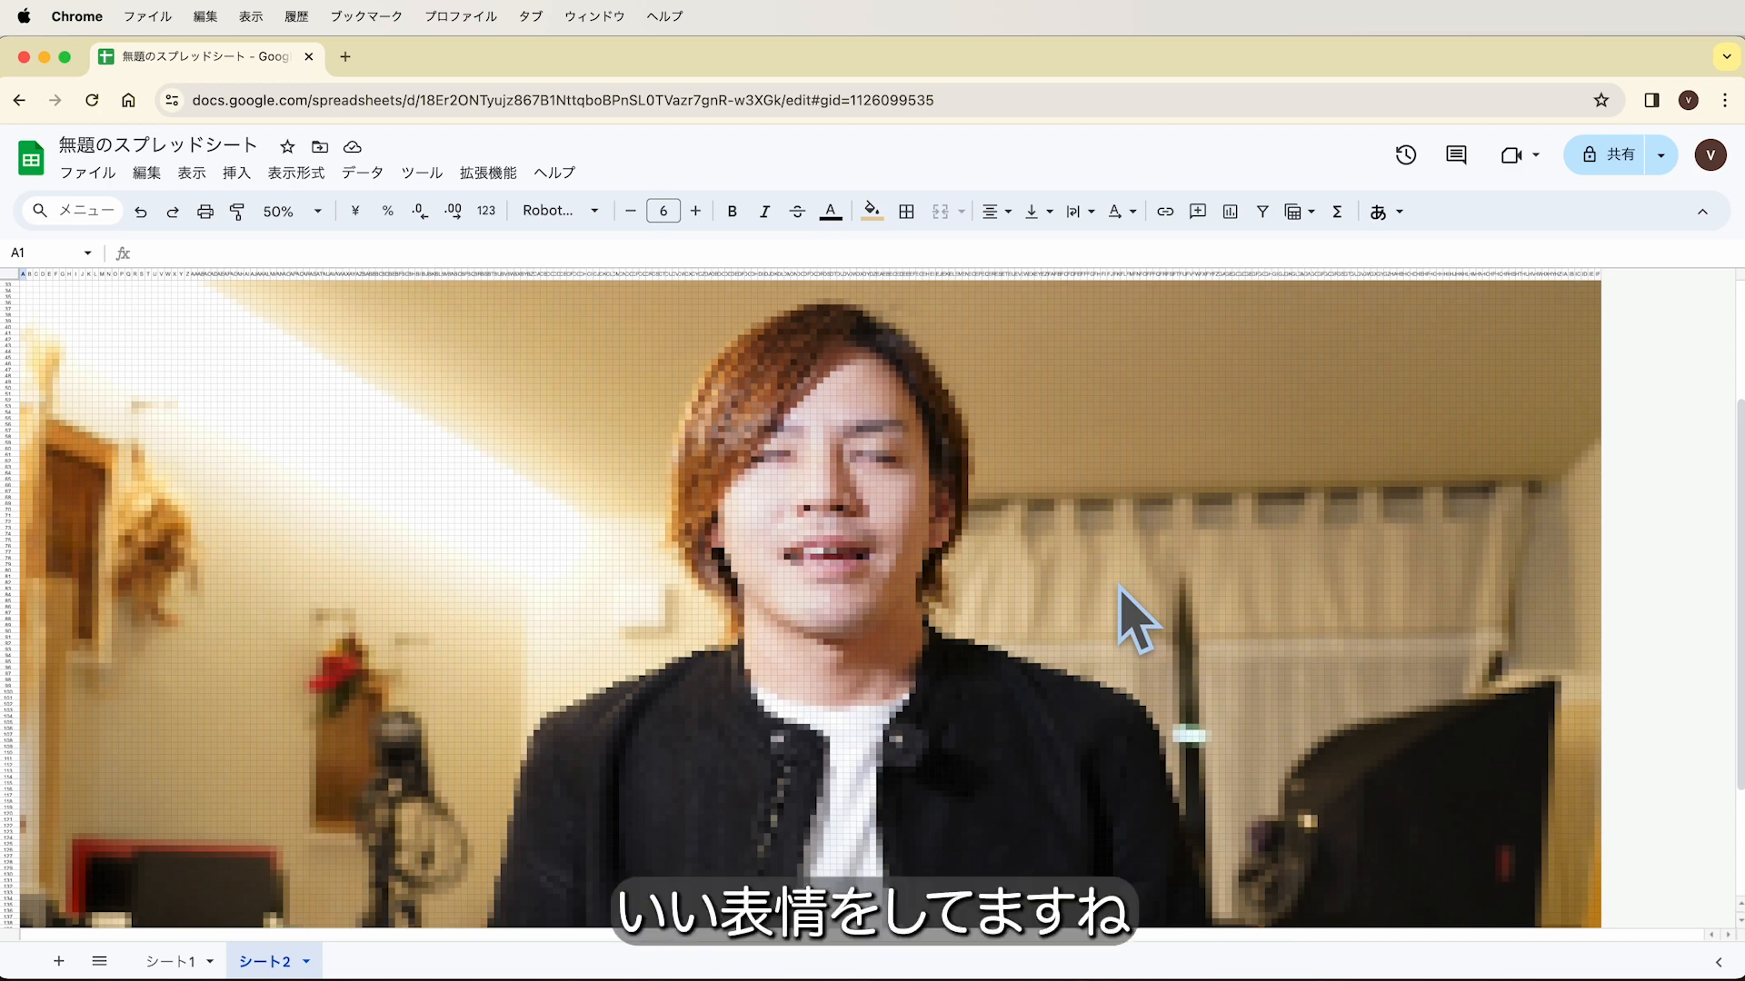
Reopen the Pixel Art add-on and upload the same PNG photo from the 書類 folder again.
{"action": "left_click", "coordinate": [501, 174]}
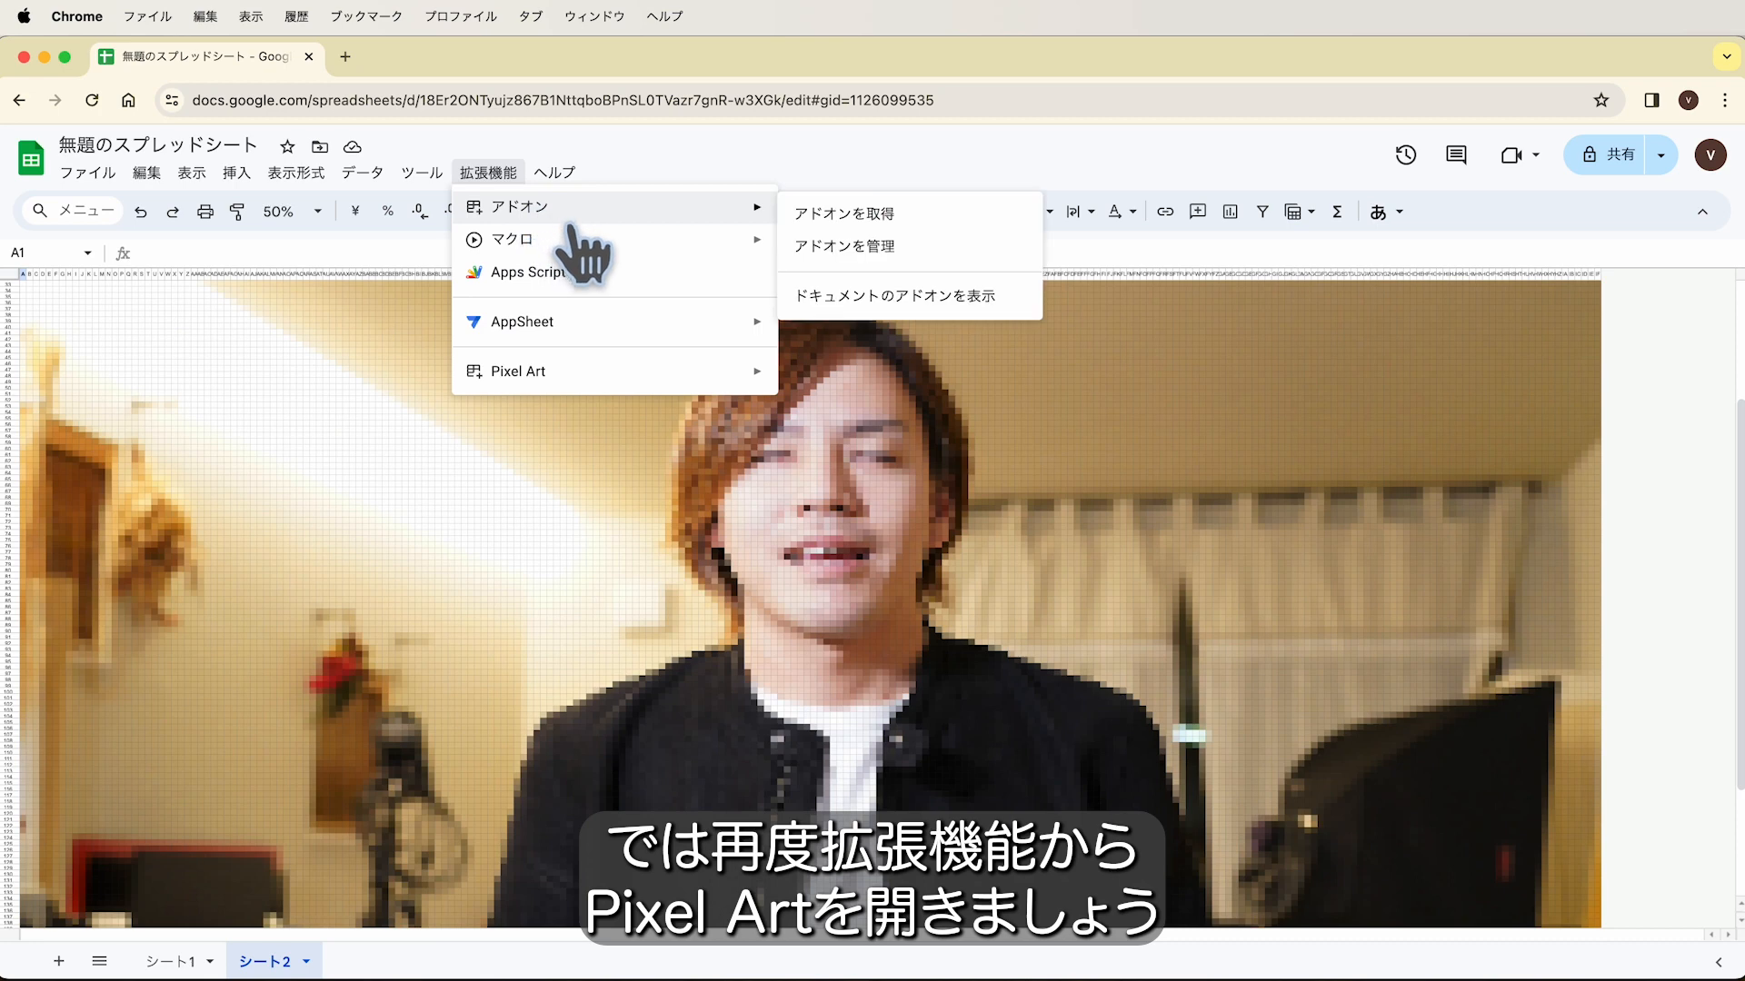
{"action": "mouse_move", "coordinate": [693, 374]}
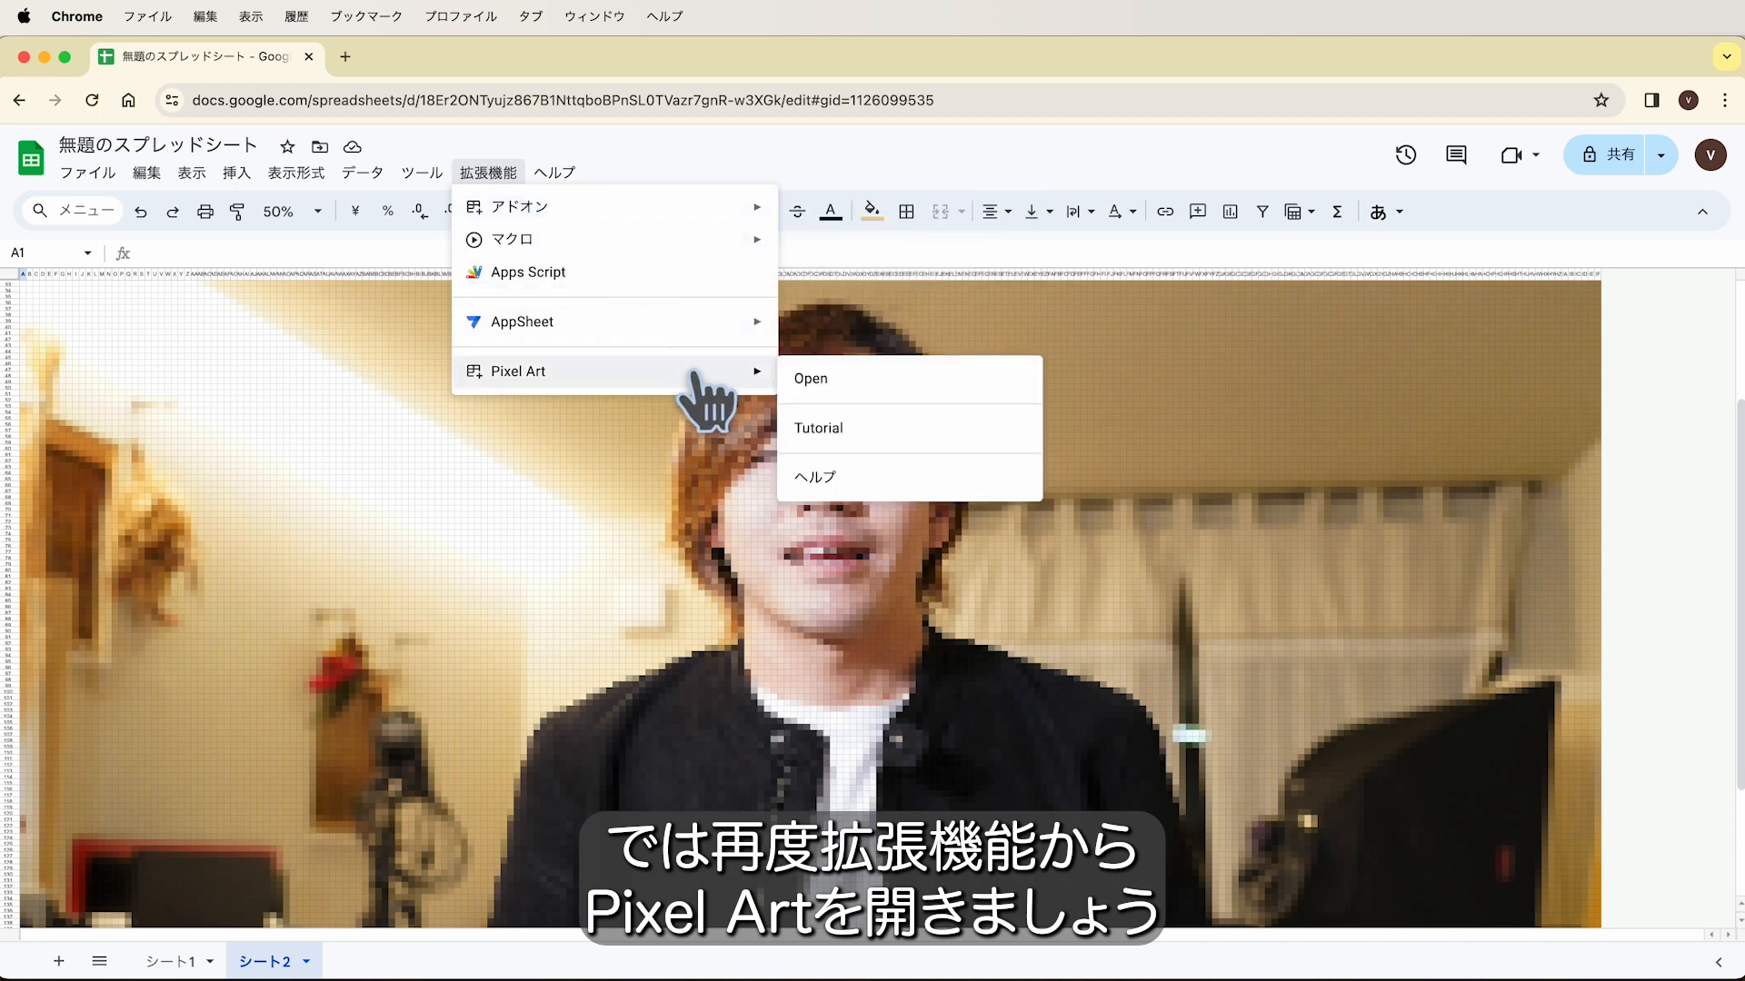
{"action": "left_click", "coordinate": [840, 380]}
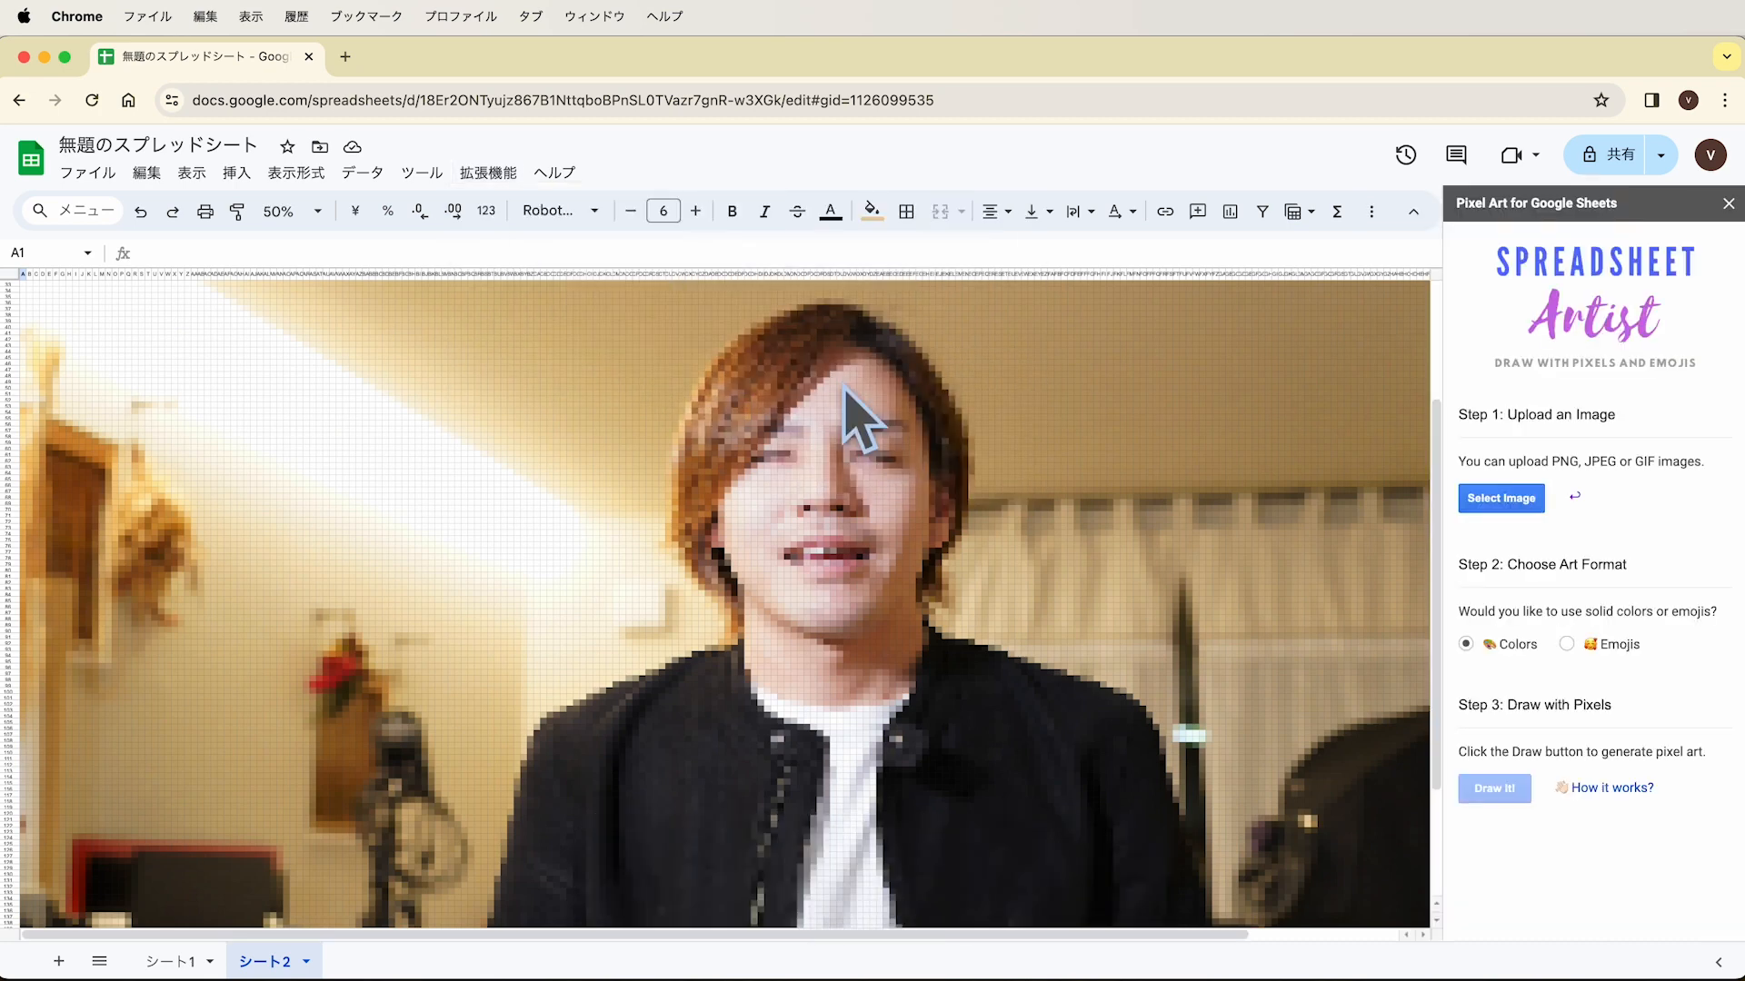
{"action": "left_click", "coordinate": [1536, 527]}
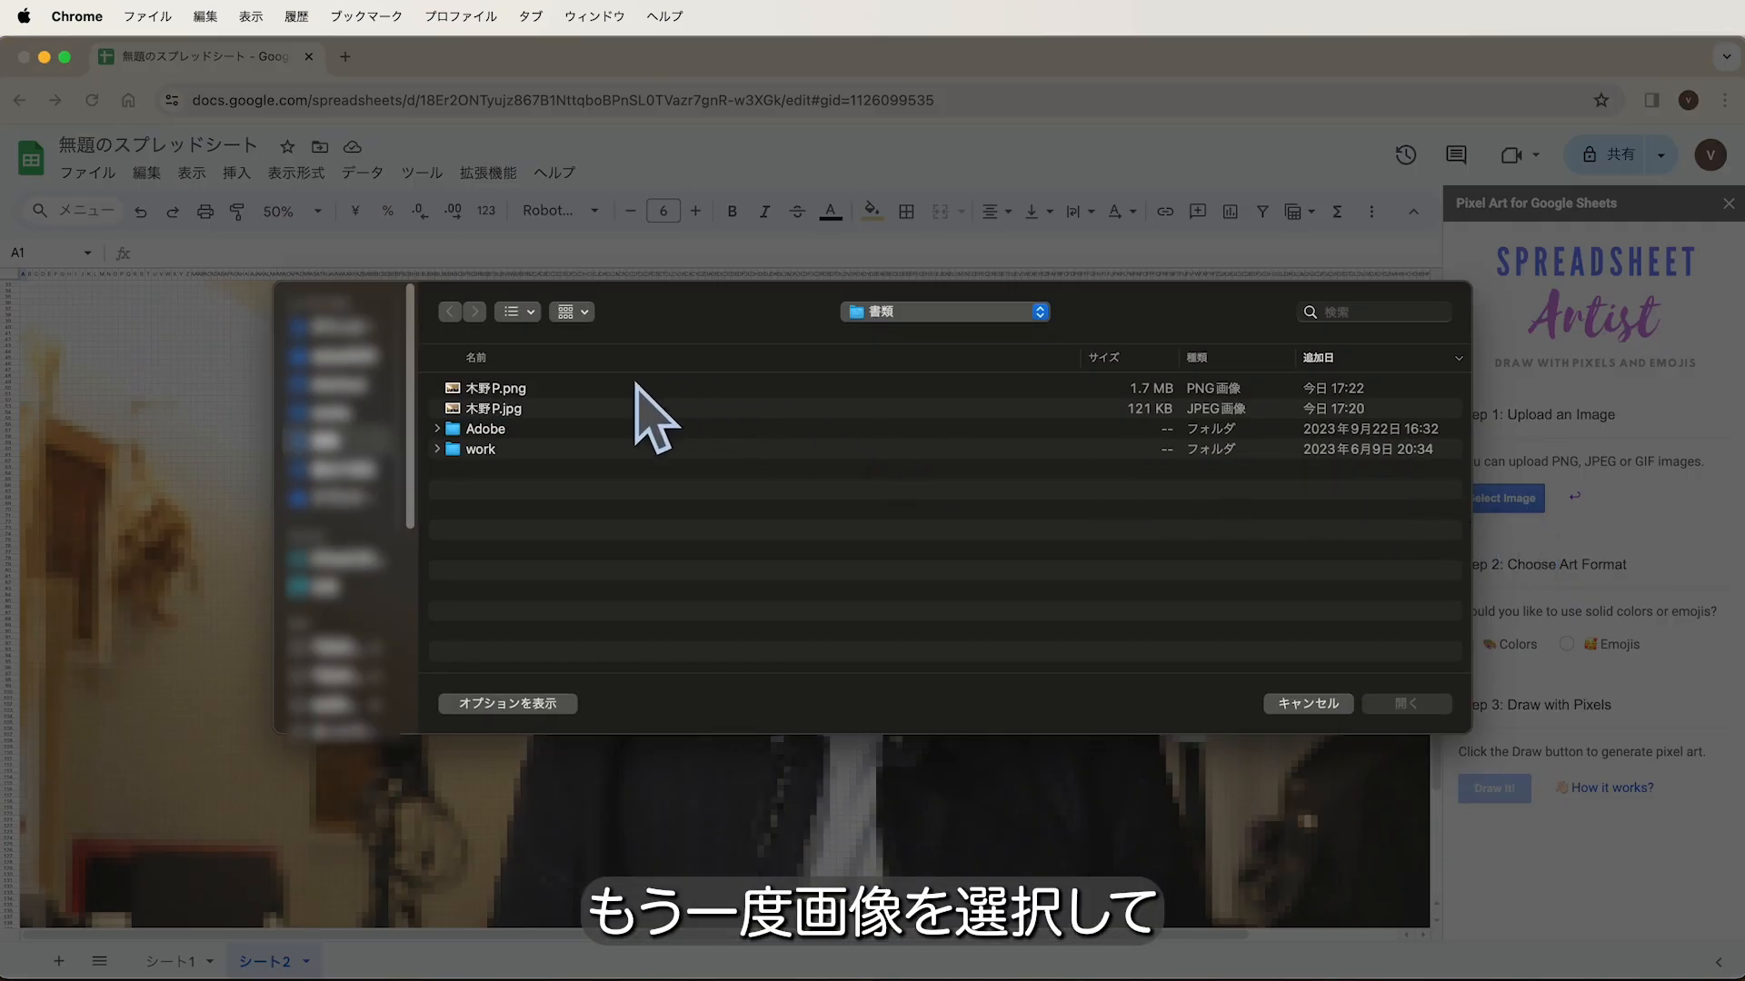
{"action": "left_click", "coordinate": [505, 393]}
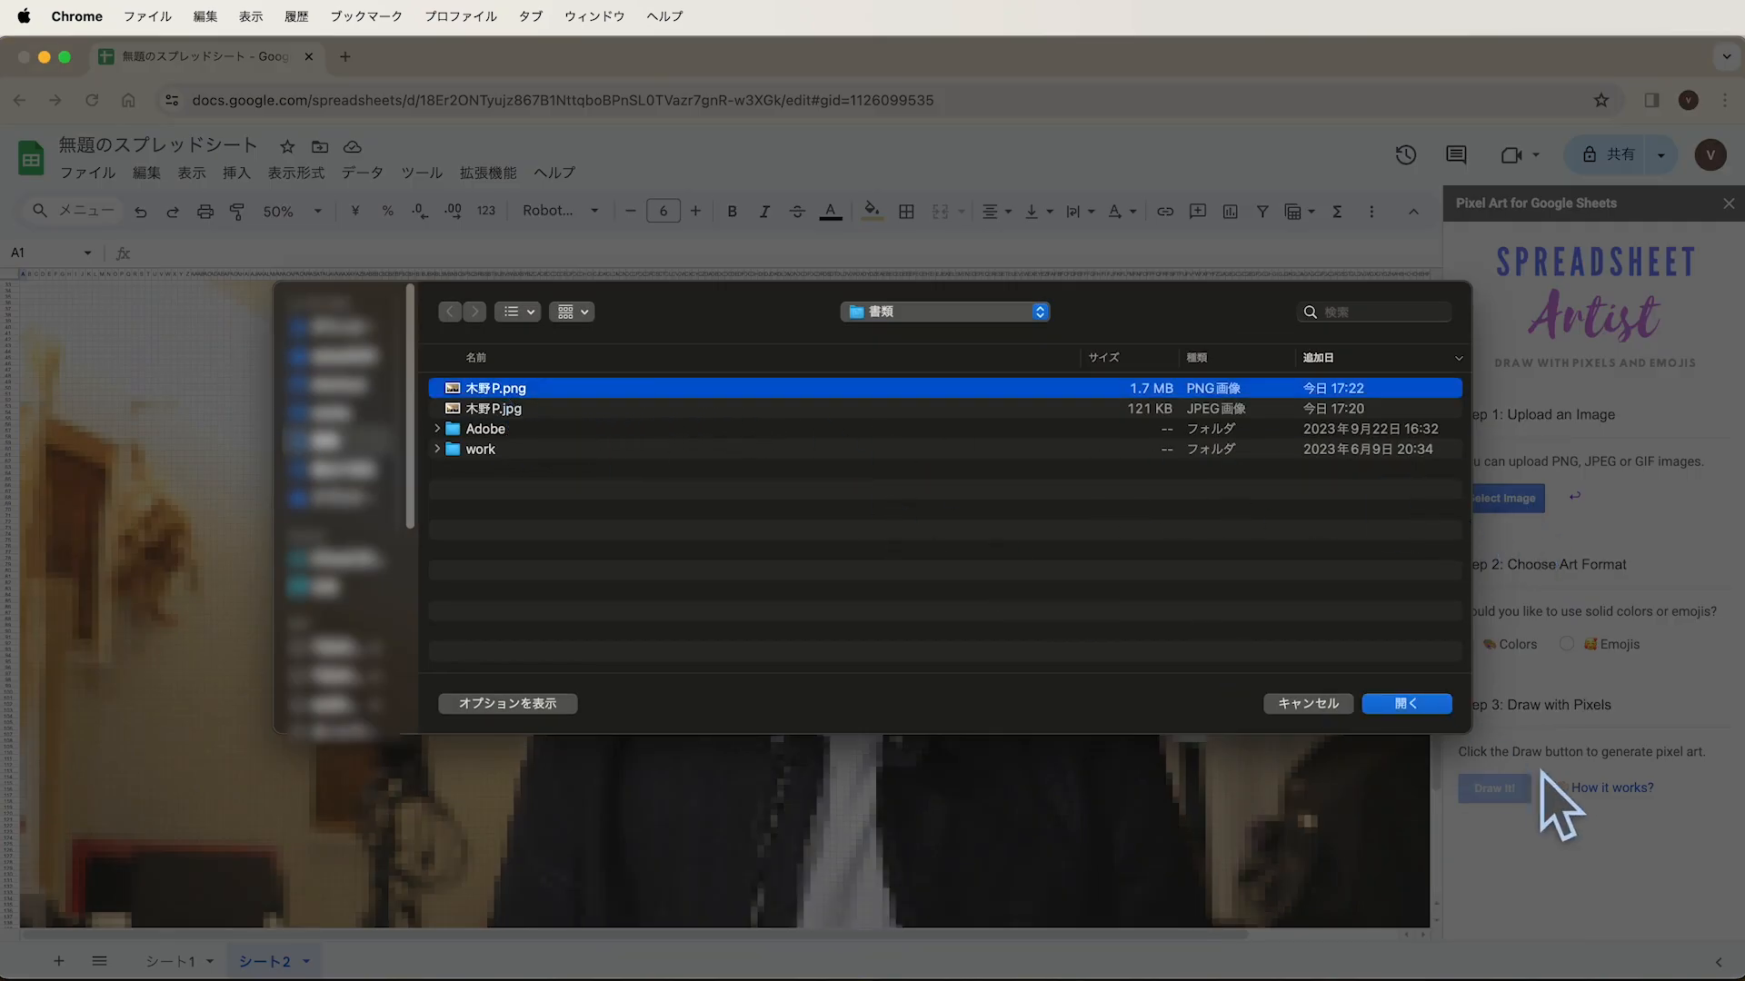
{"action": "left_click", "coordinate": [1417, 706]}
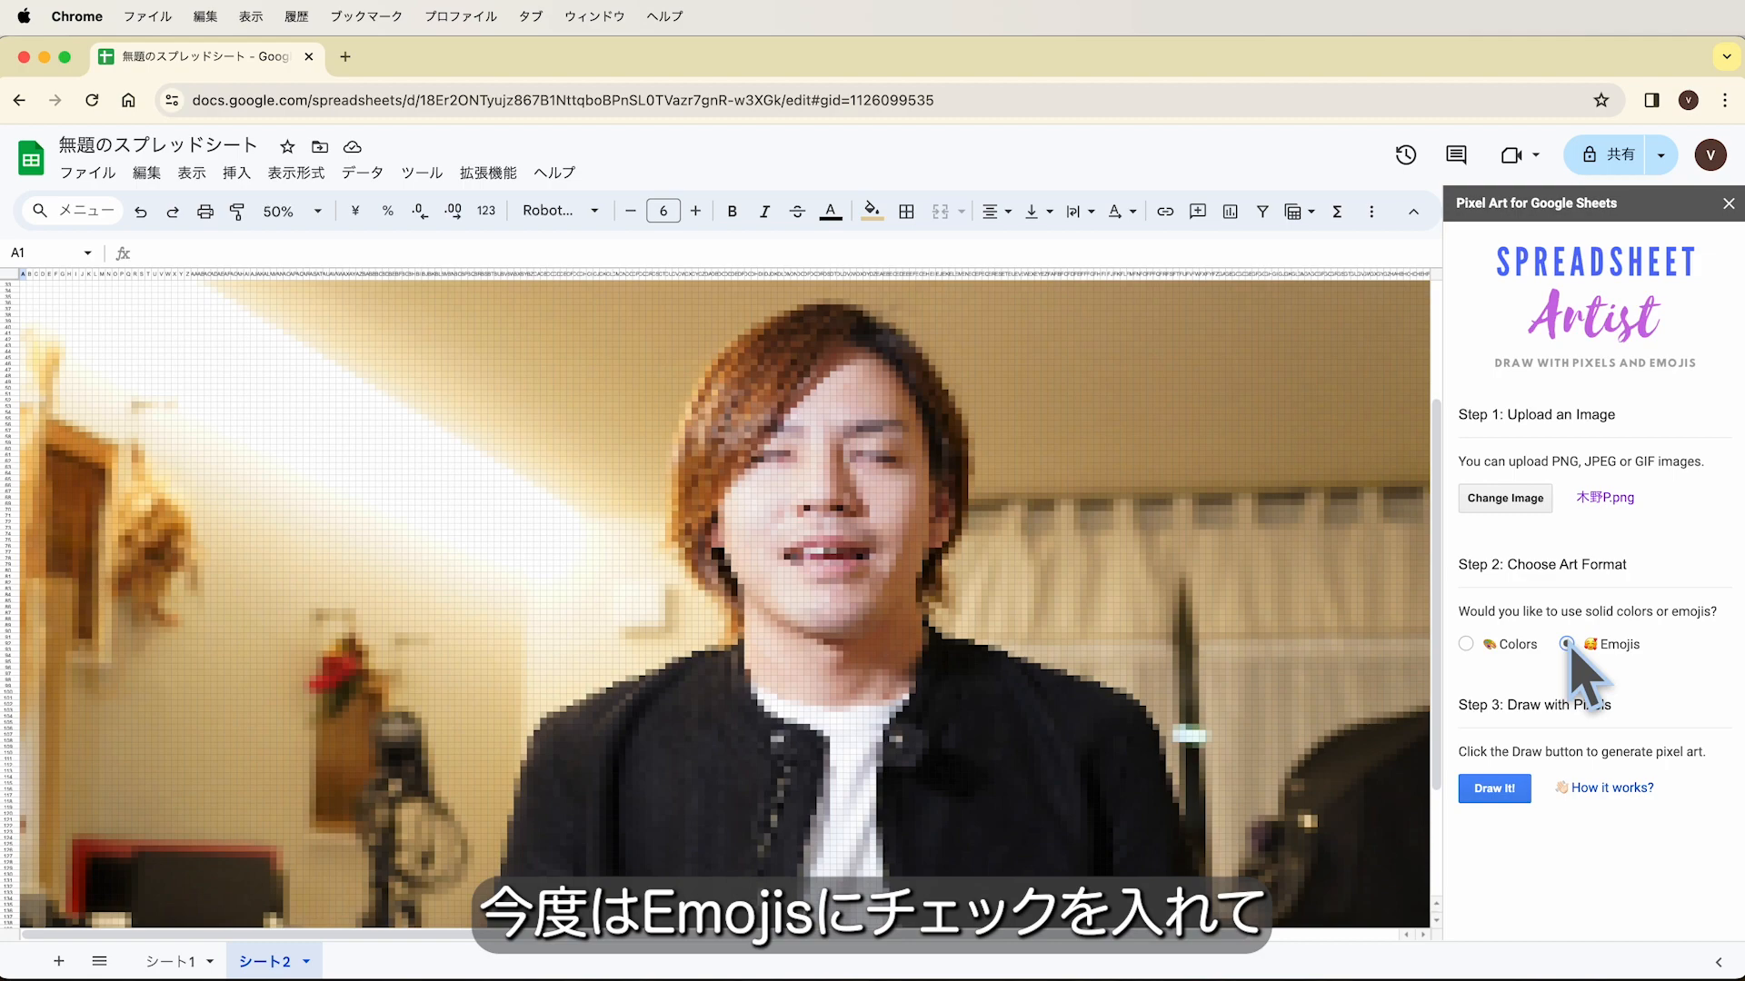
Draw the uploaded photo as pixel art in the Emojis format and set the resulting sheet's zoom to 200%.
{"action": "left_click", "coordinate": [1509, 789]}
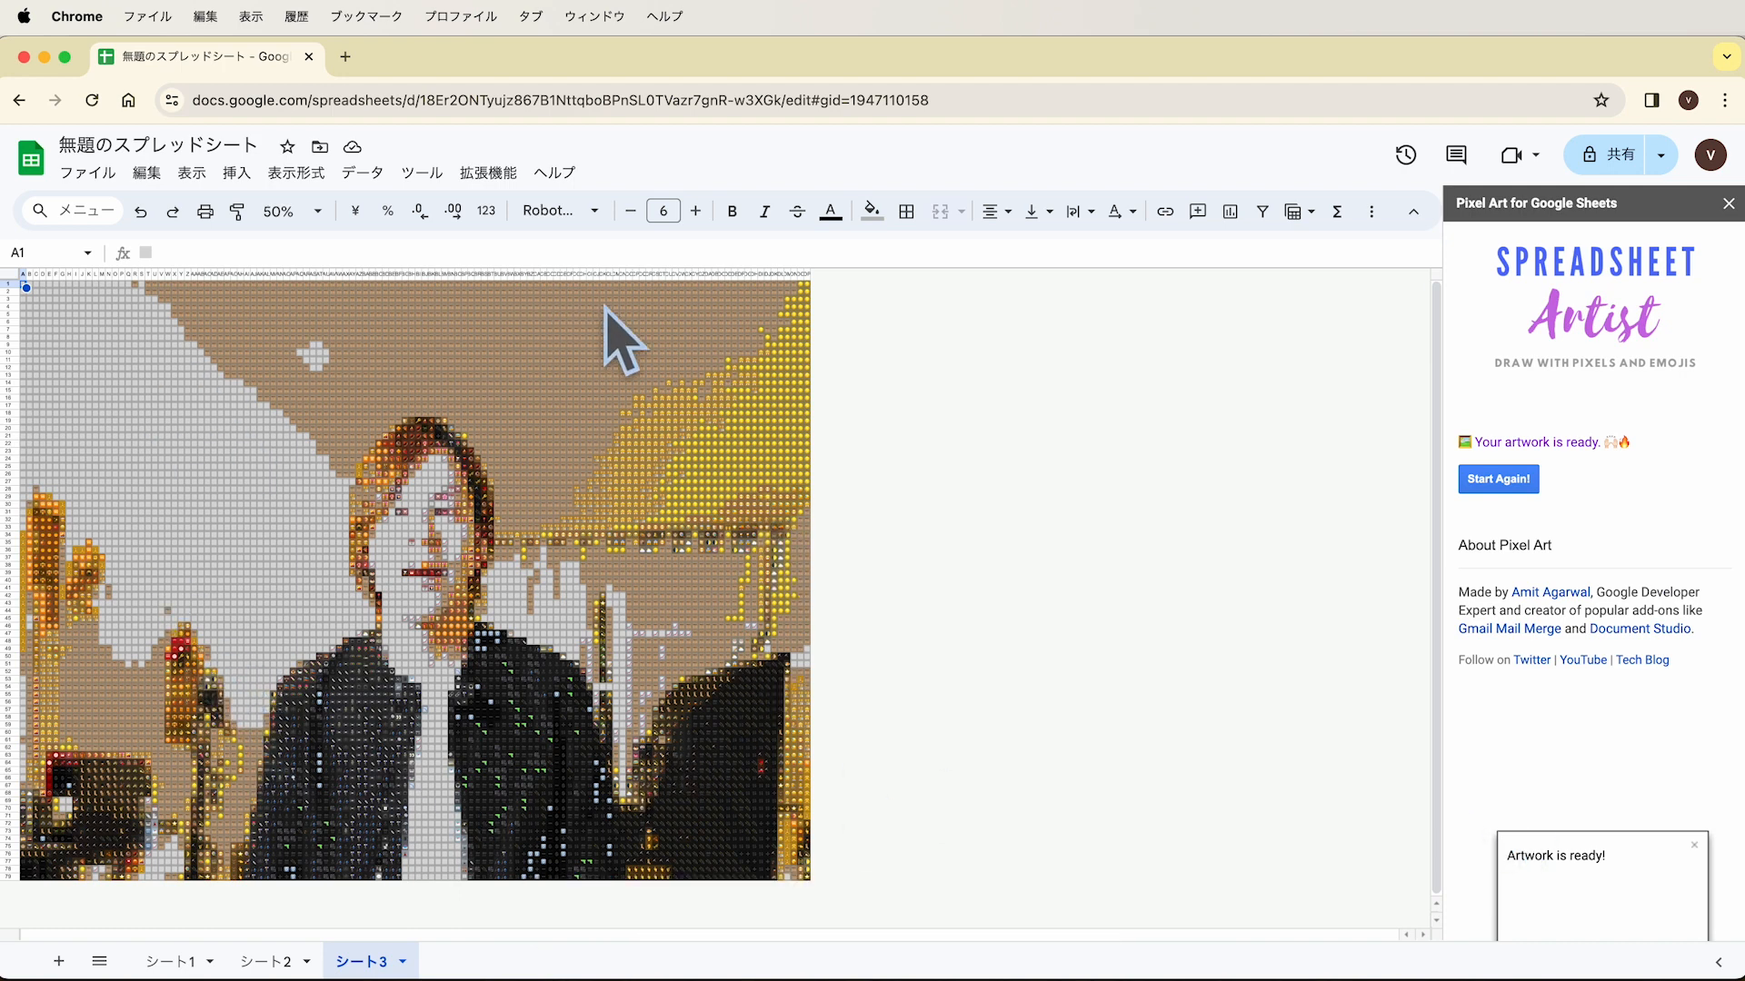
{"action": "left_click", "coordinate": [318, 213]}
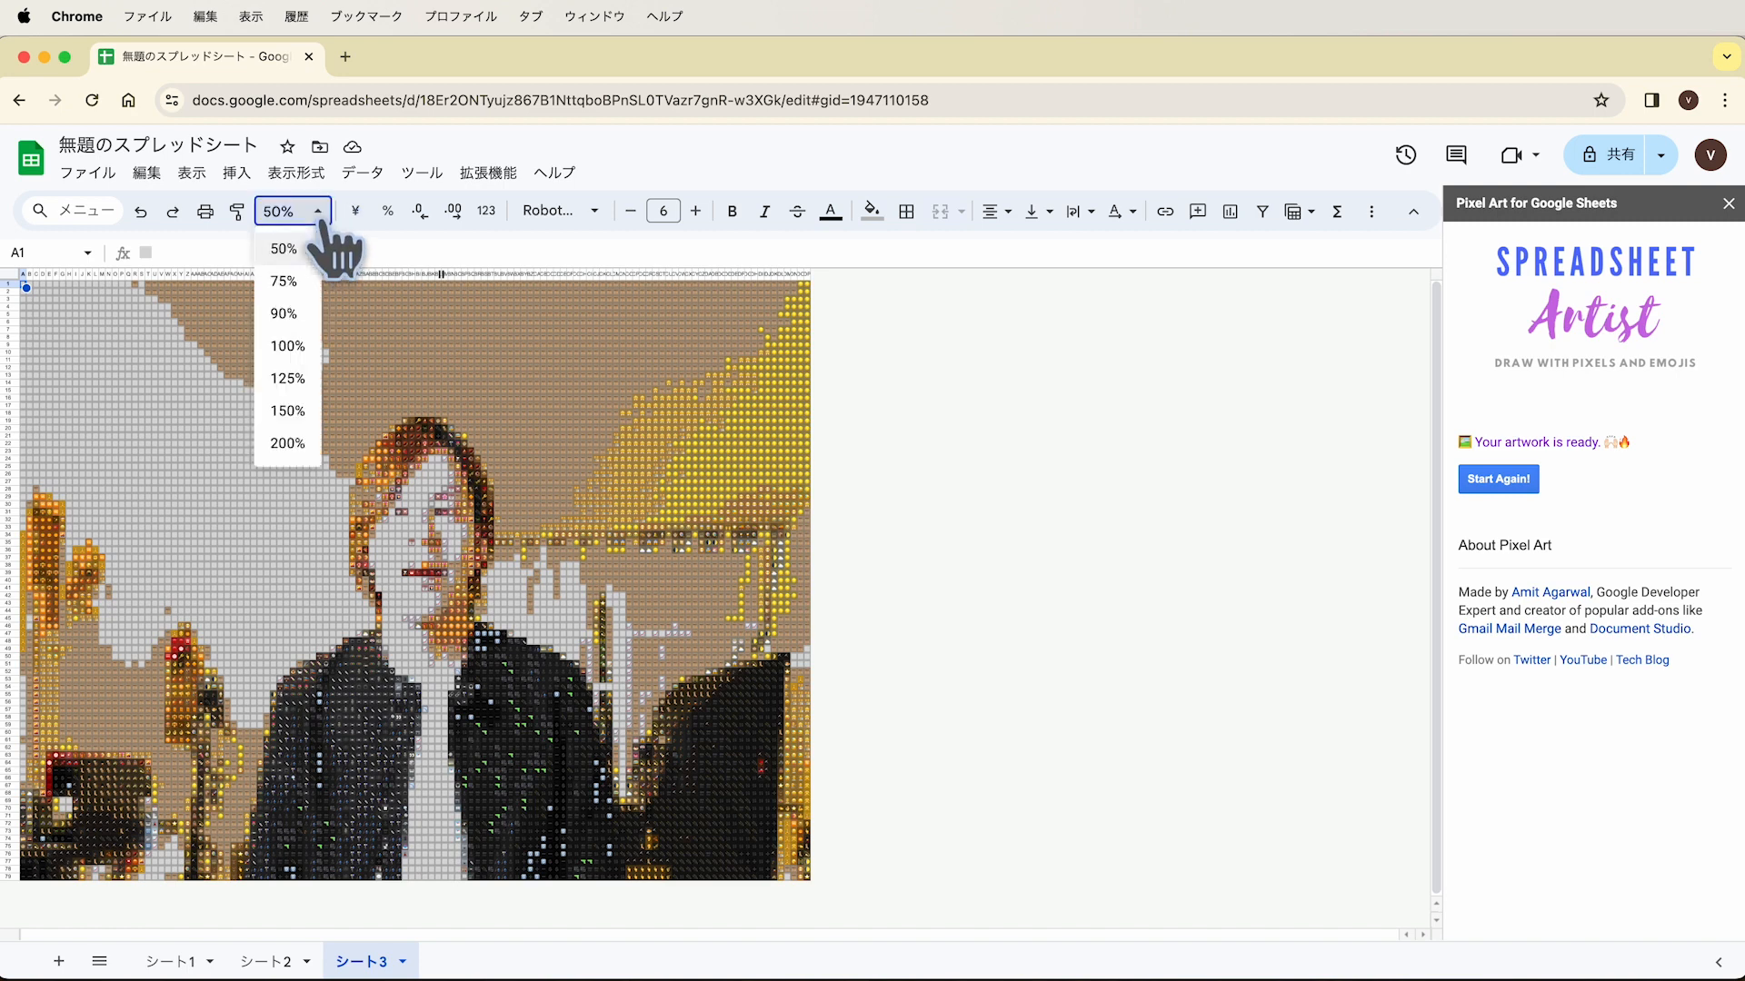
{"action": "left_click", "coordinate": [305, 445]}
Examine the individual emojis that make up the face, clothing and background of the artwork.
{"action": "scroll", "coordinate": [986, 740], "scroll_direction": "down", "scroll_amount": 10}
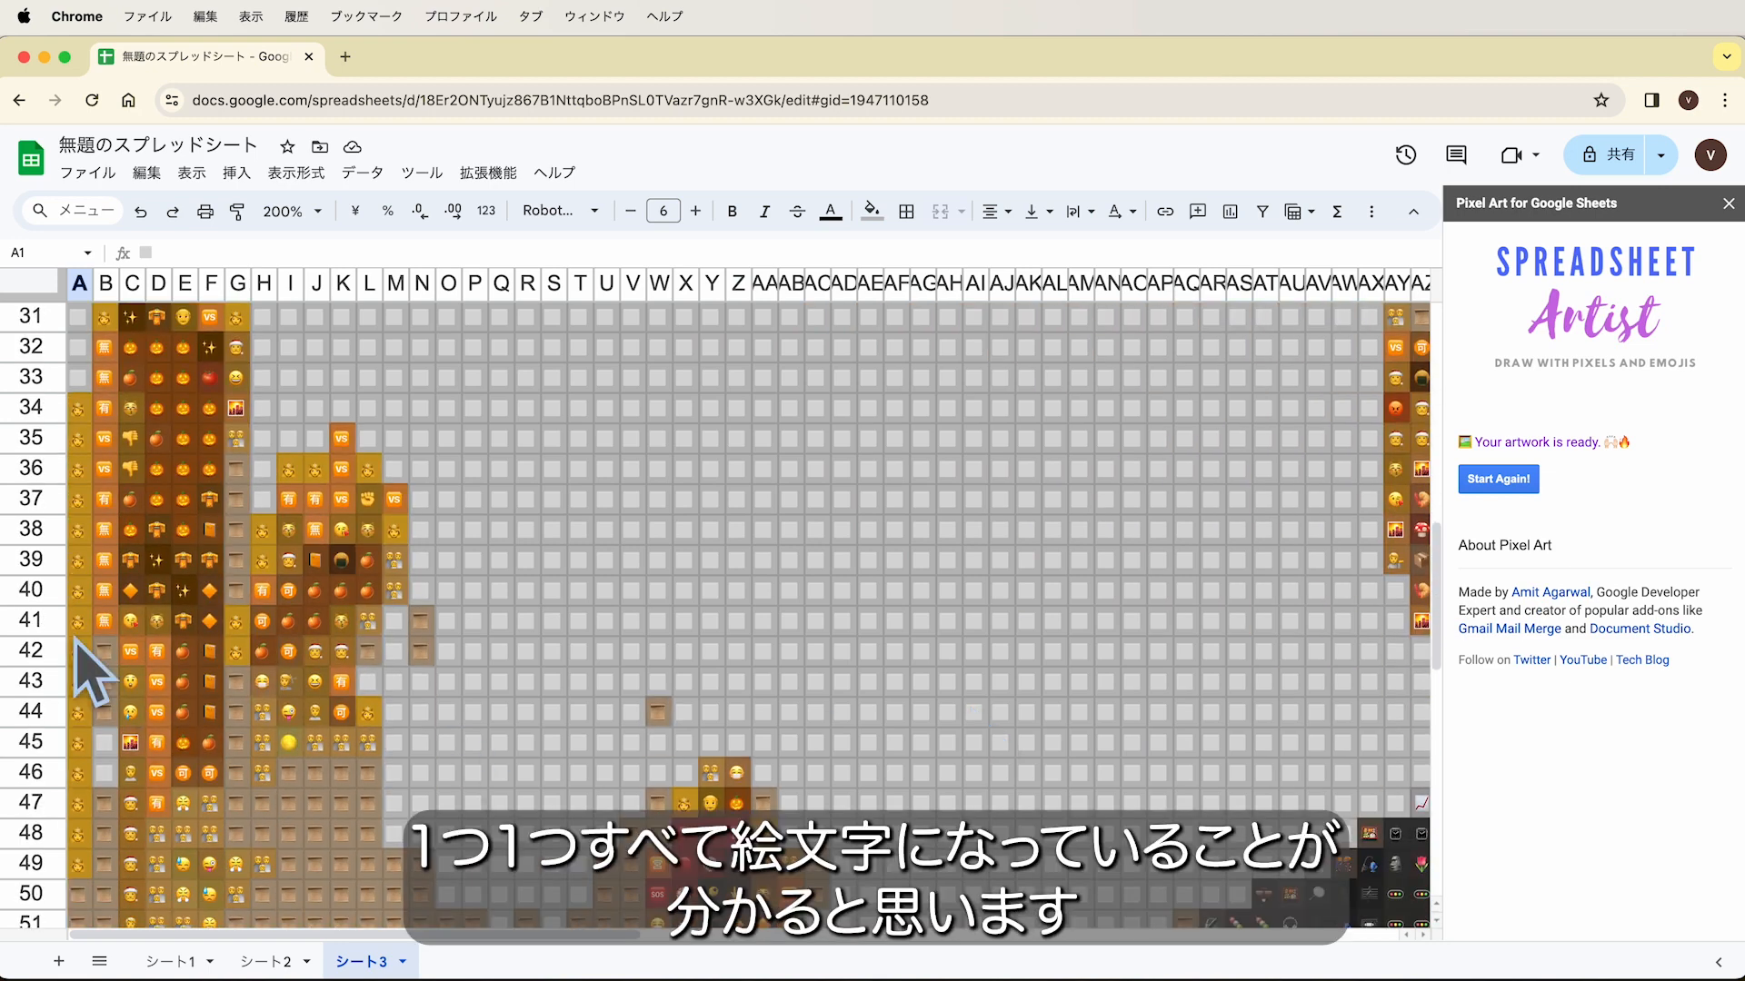
{"action": "scroll", "coordinate": [422, 735], "scroll_direction": "right", "scroll_amount": 3}
{"action": "scroll", "coordinate": [423, 740], "scroll_direction": "right", "scroll_amount": 12}
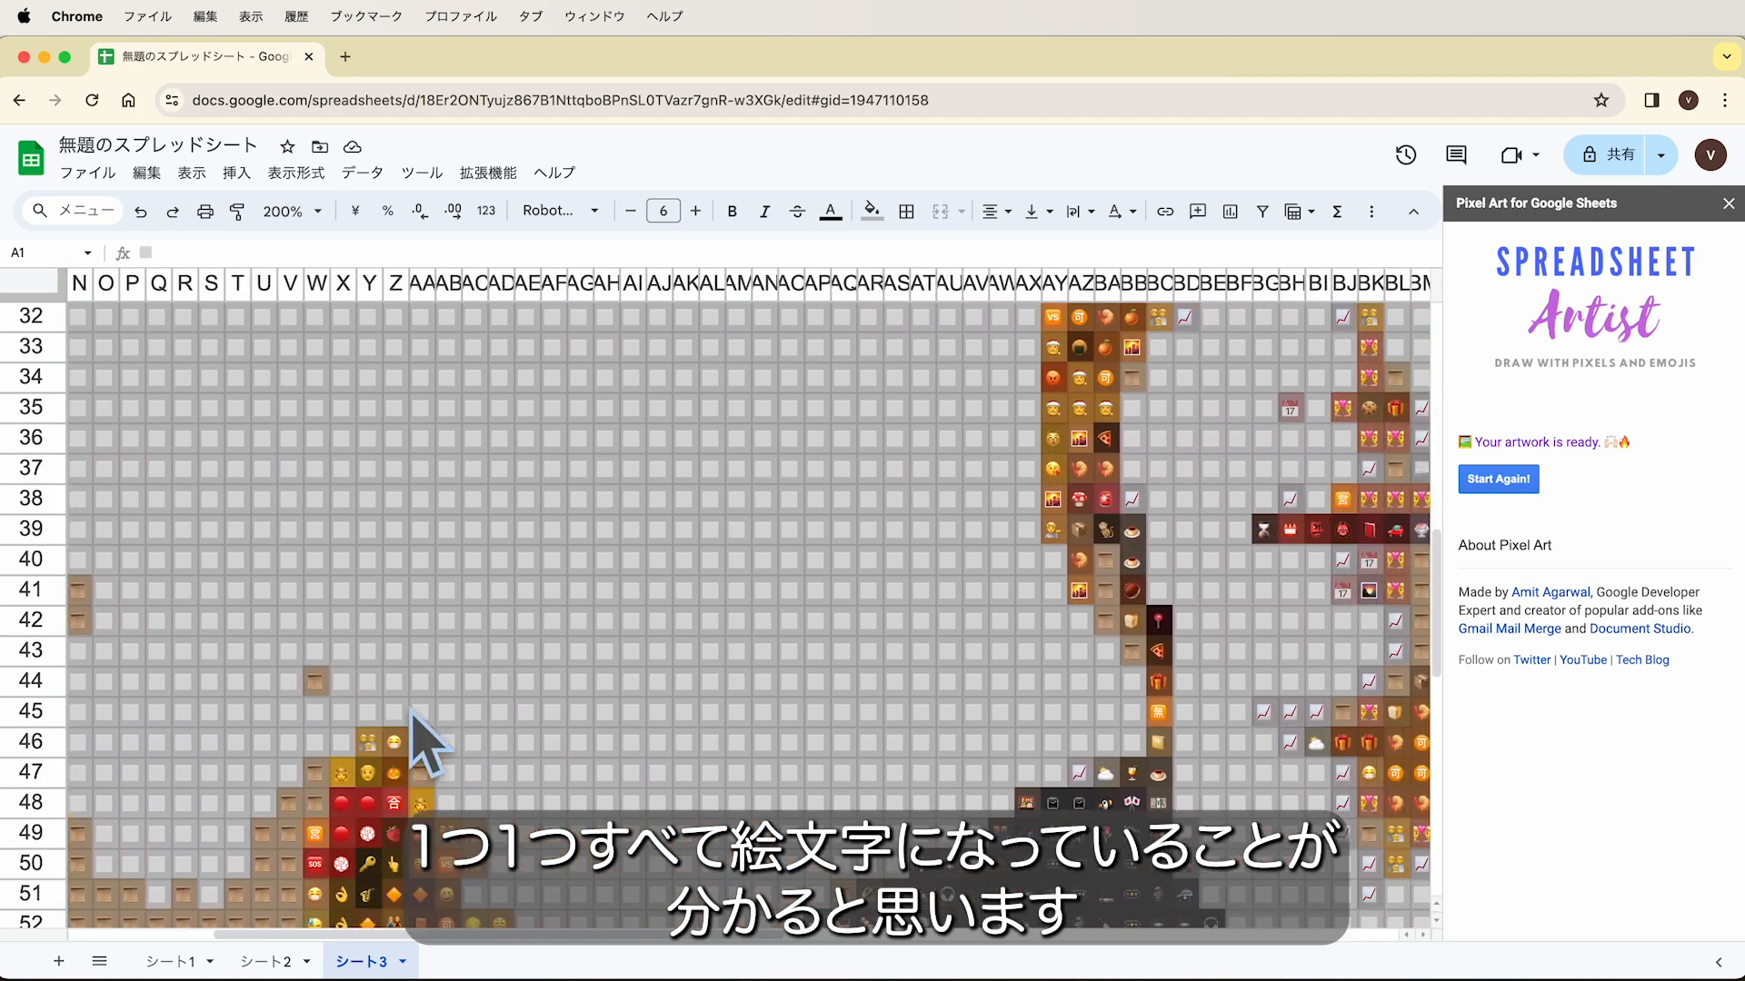
{"action": "scroll", "coordinate": [427, 745], "scroll_direction": "right", "scroll_amount": 4}
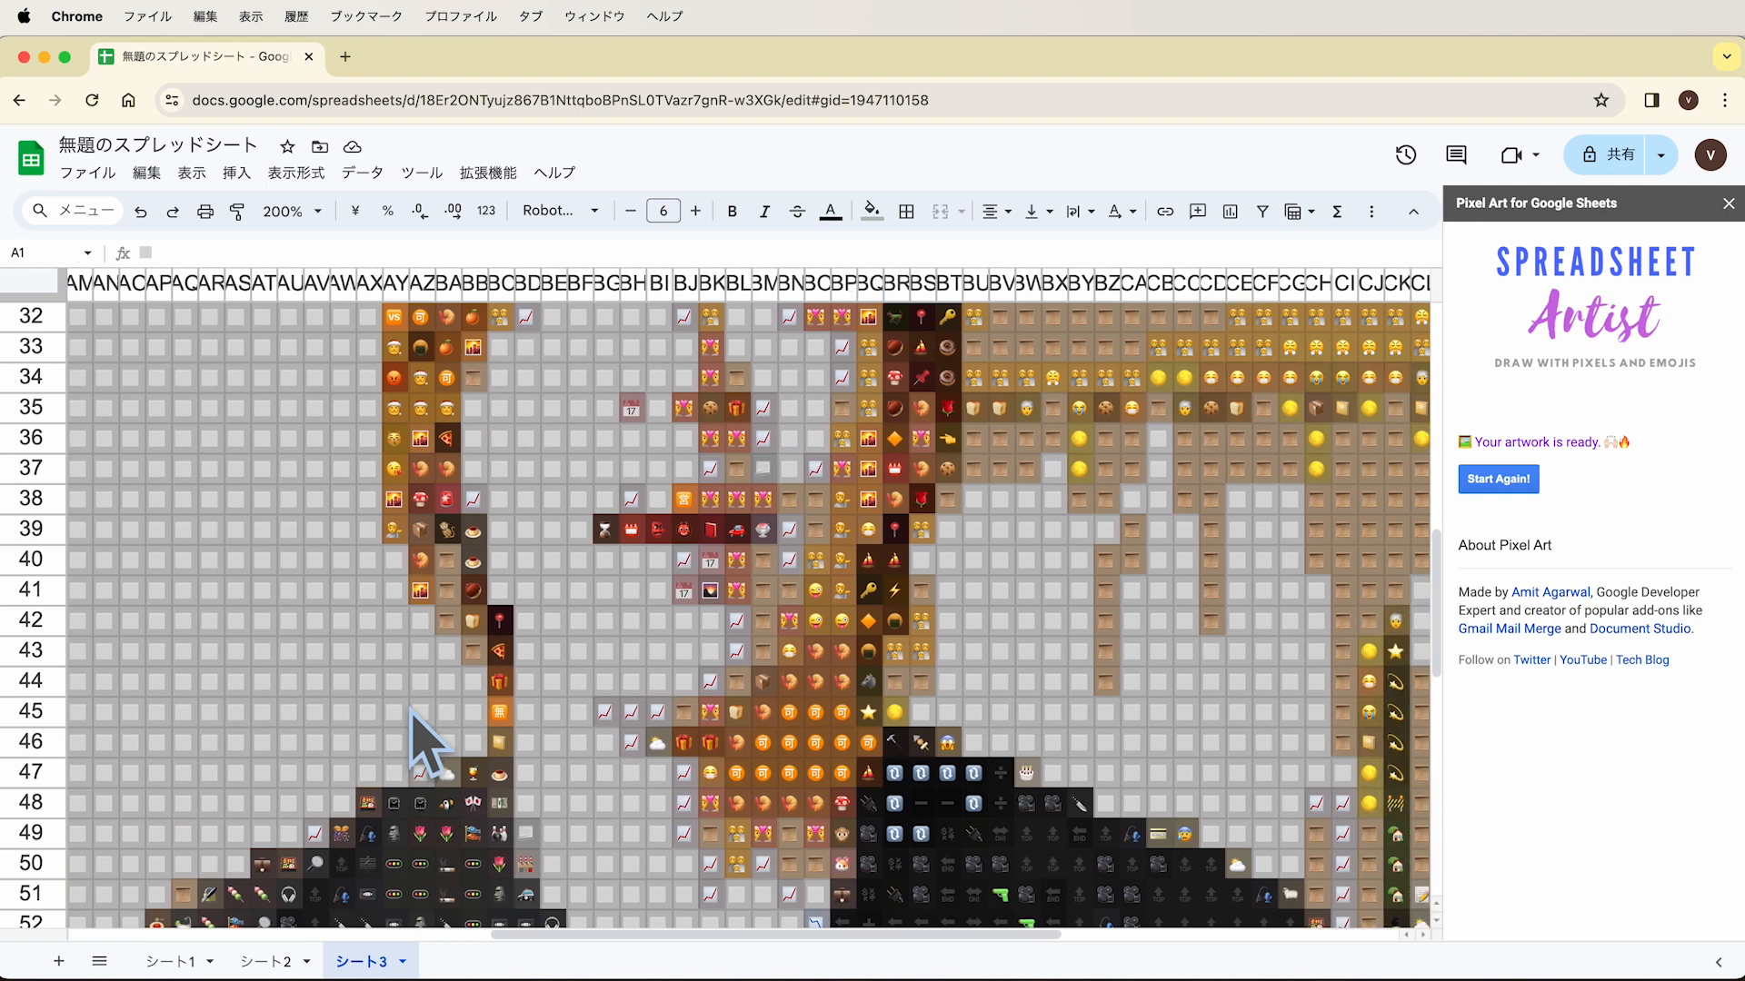
{"action": "scroll", "coordinate": [422, 741], "scroll_direction": "down", "scroll_amount": 4}
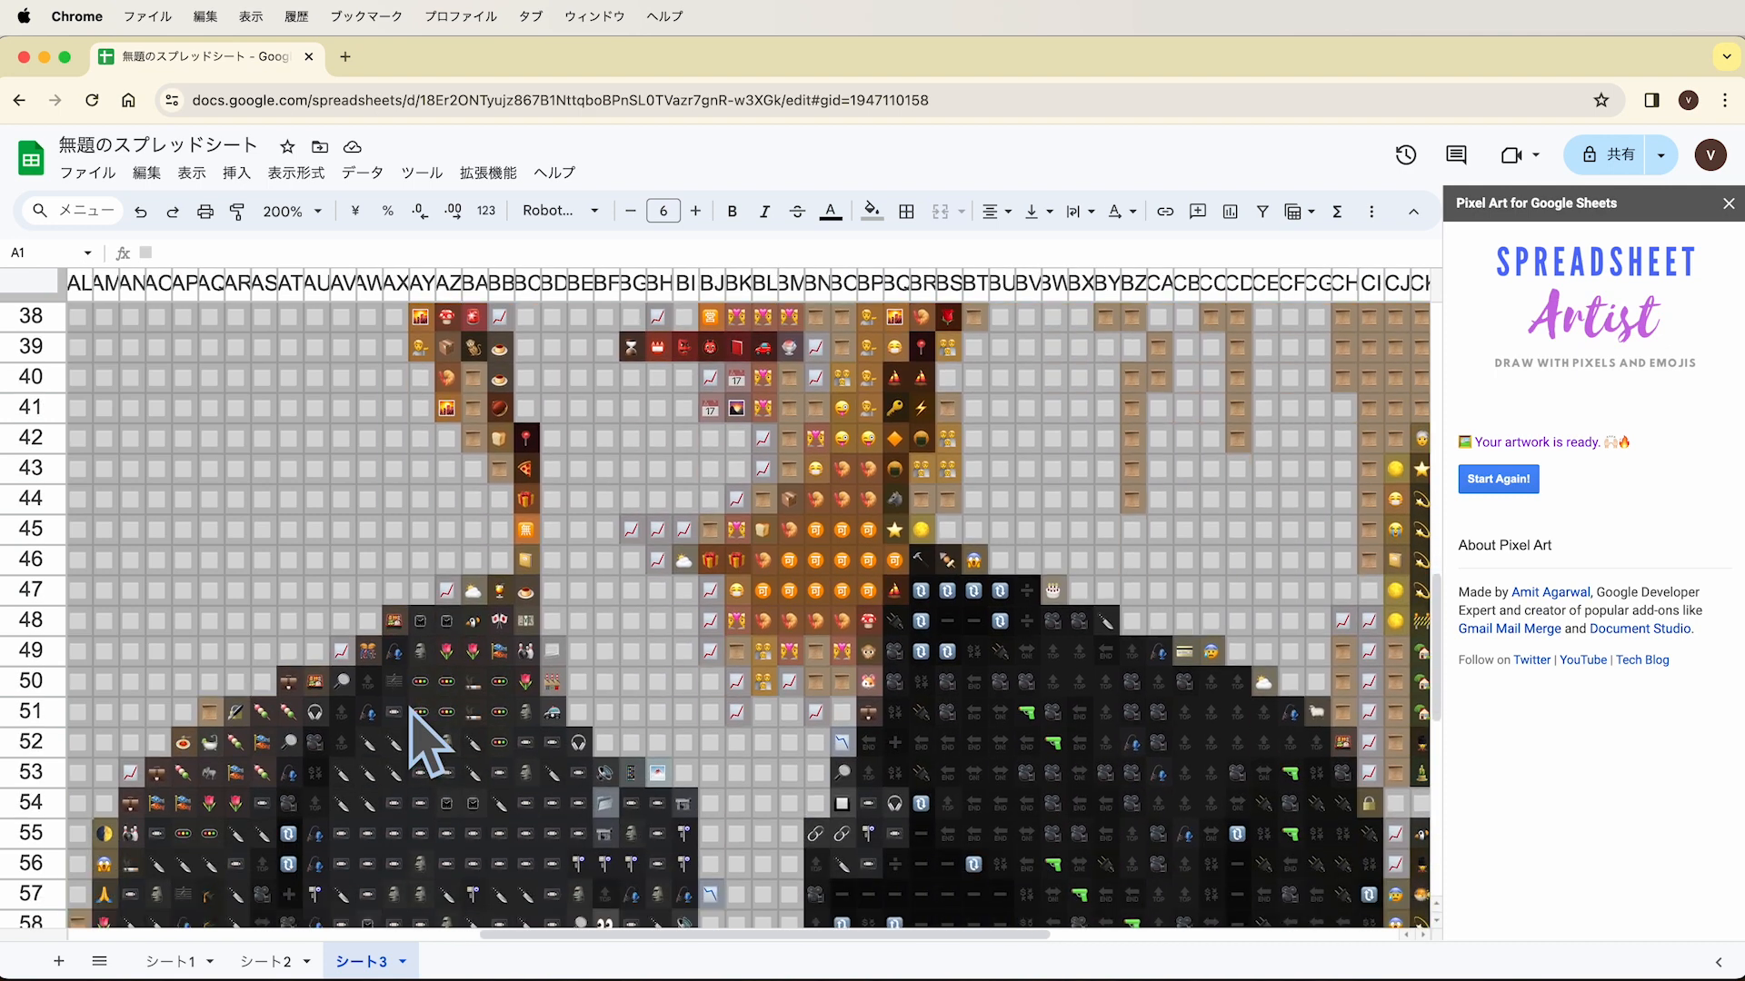
{"action": "scroll", "coordinate": [422, 740], "scroll_direction": "up", "scroll_amount": 5}
{"action": "scroll", "coordinate": [425, 745], "scroll_direction": "left", "scroll_amount": 1}
{"action": "scroll", "coordinate": [423, 740], "scroll_direction": "up", "scroll_amount": 5}
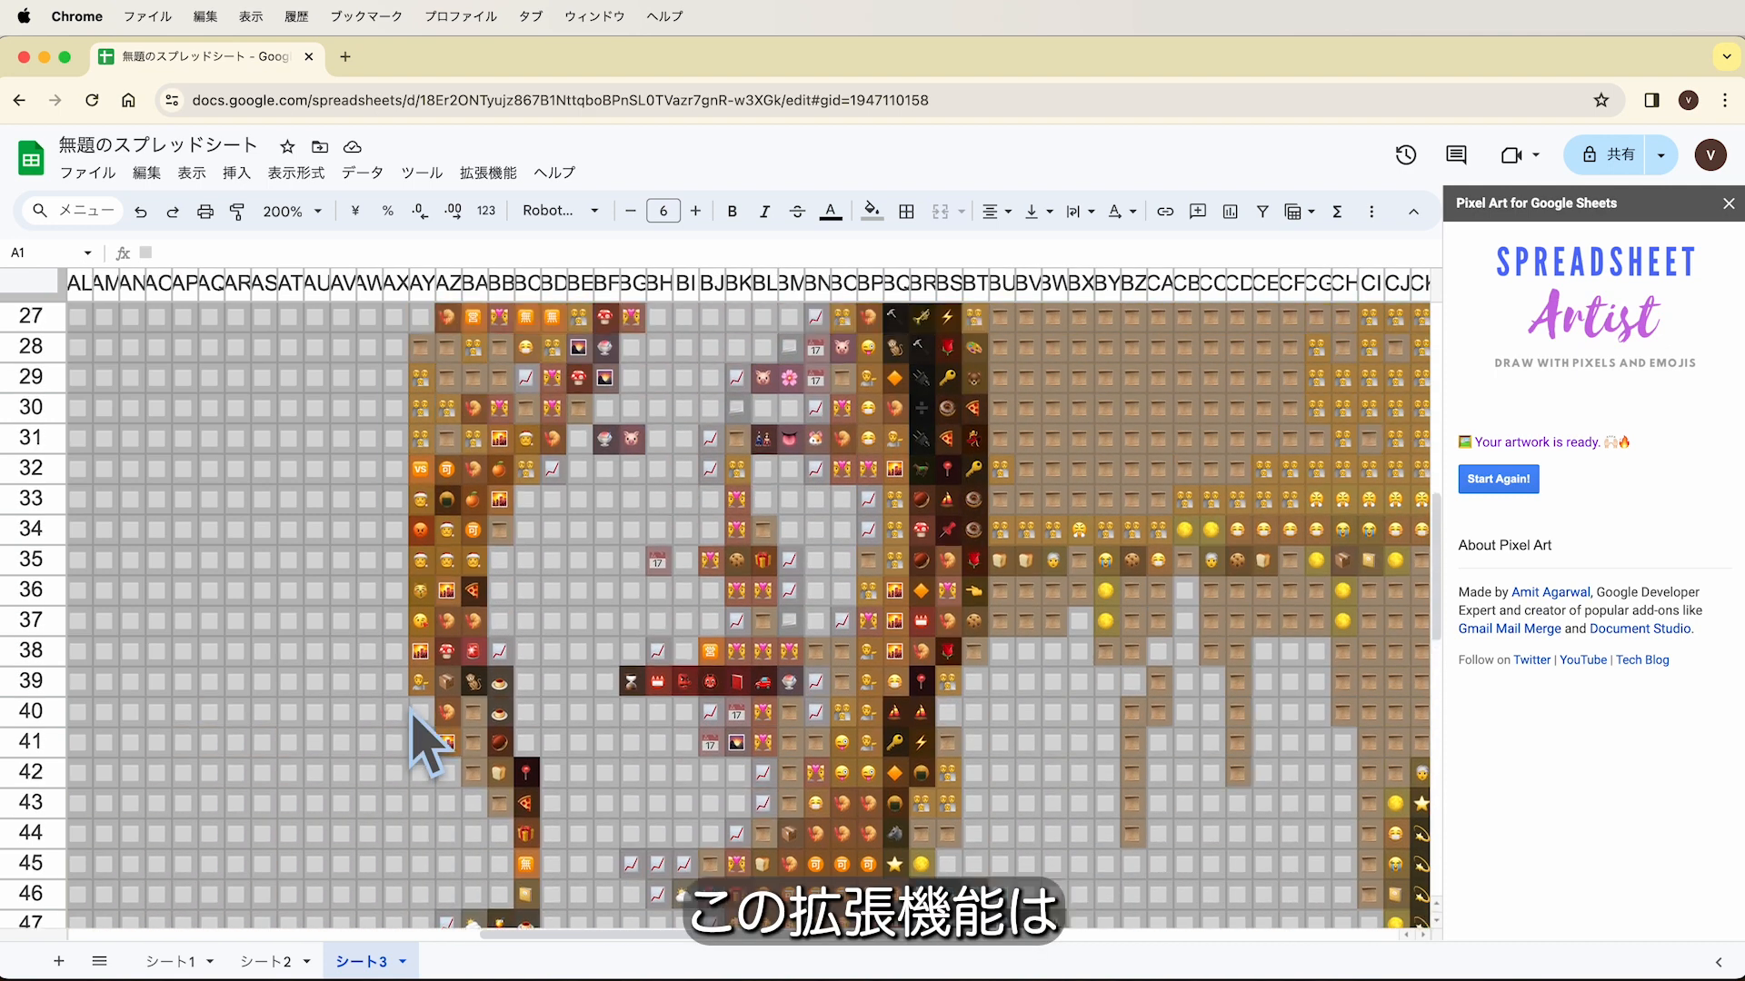
{"action": "scroll", "coordinate": [427, 740], "scroll_direction": "down", "scroll_amount": 2}
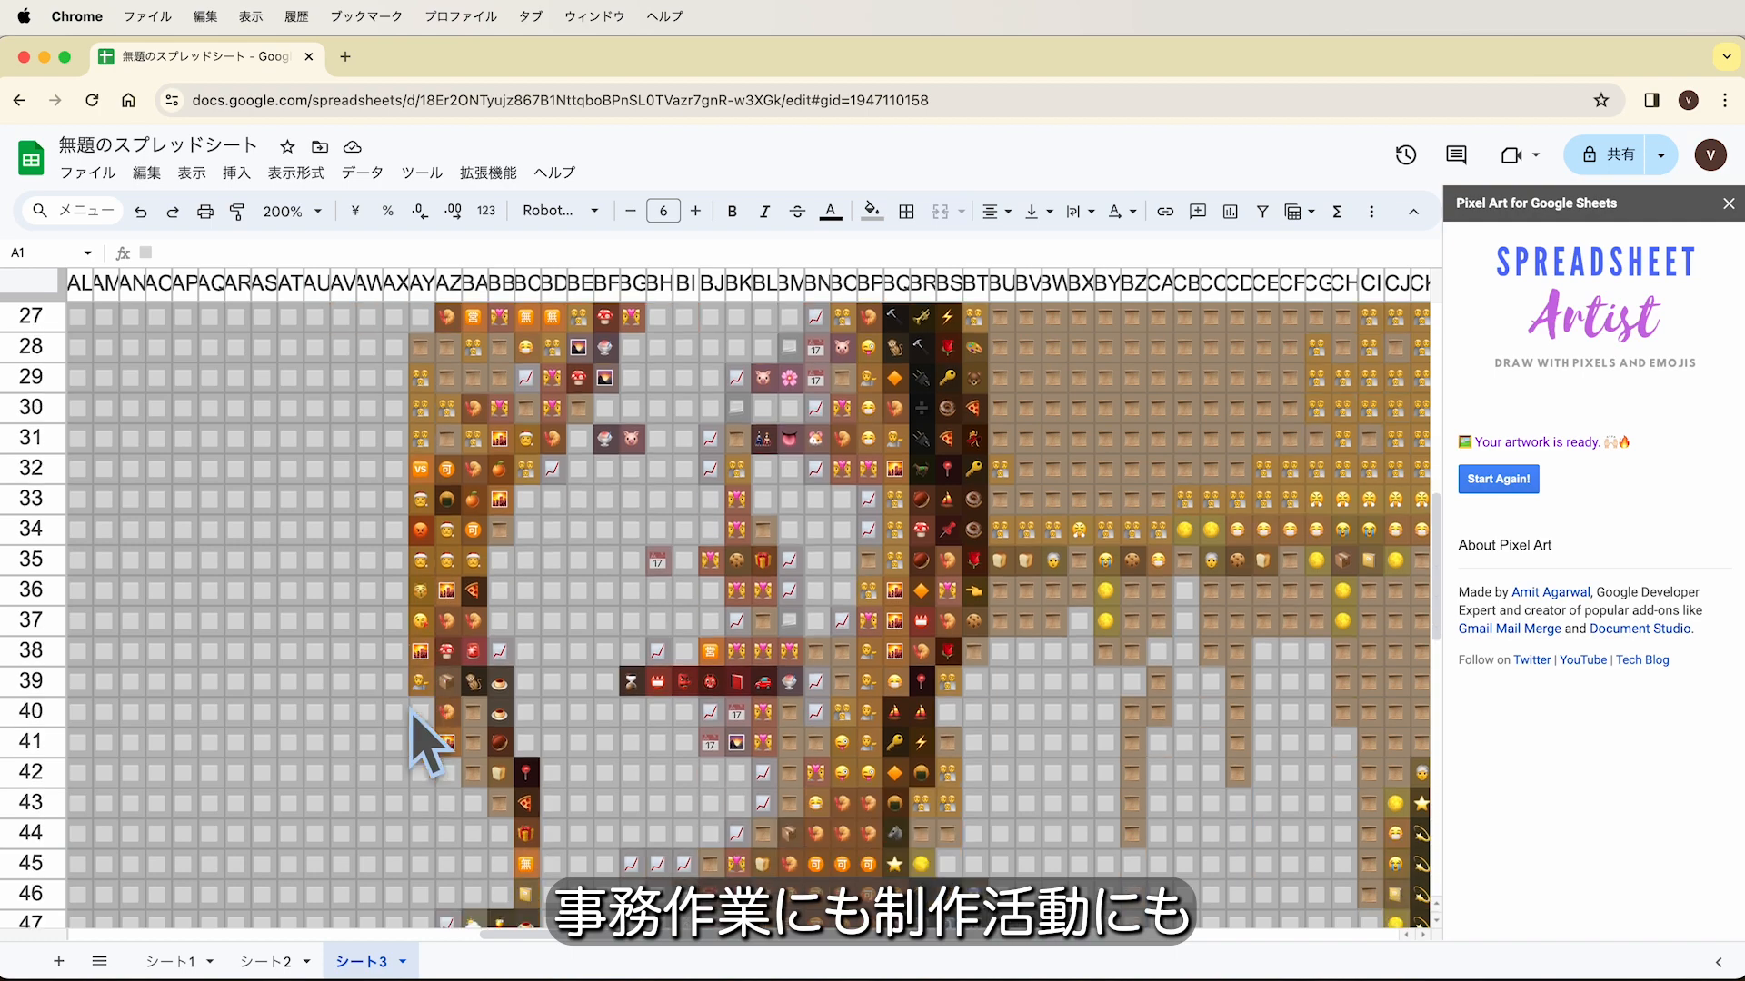
Set the sheet zoom to 75% and bring the portrait in the emoji artwork into view.
{"action": "left_click", "coordinate": [316, 215]}
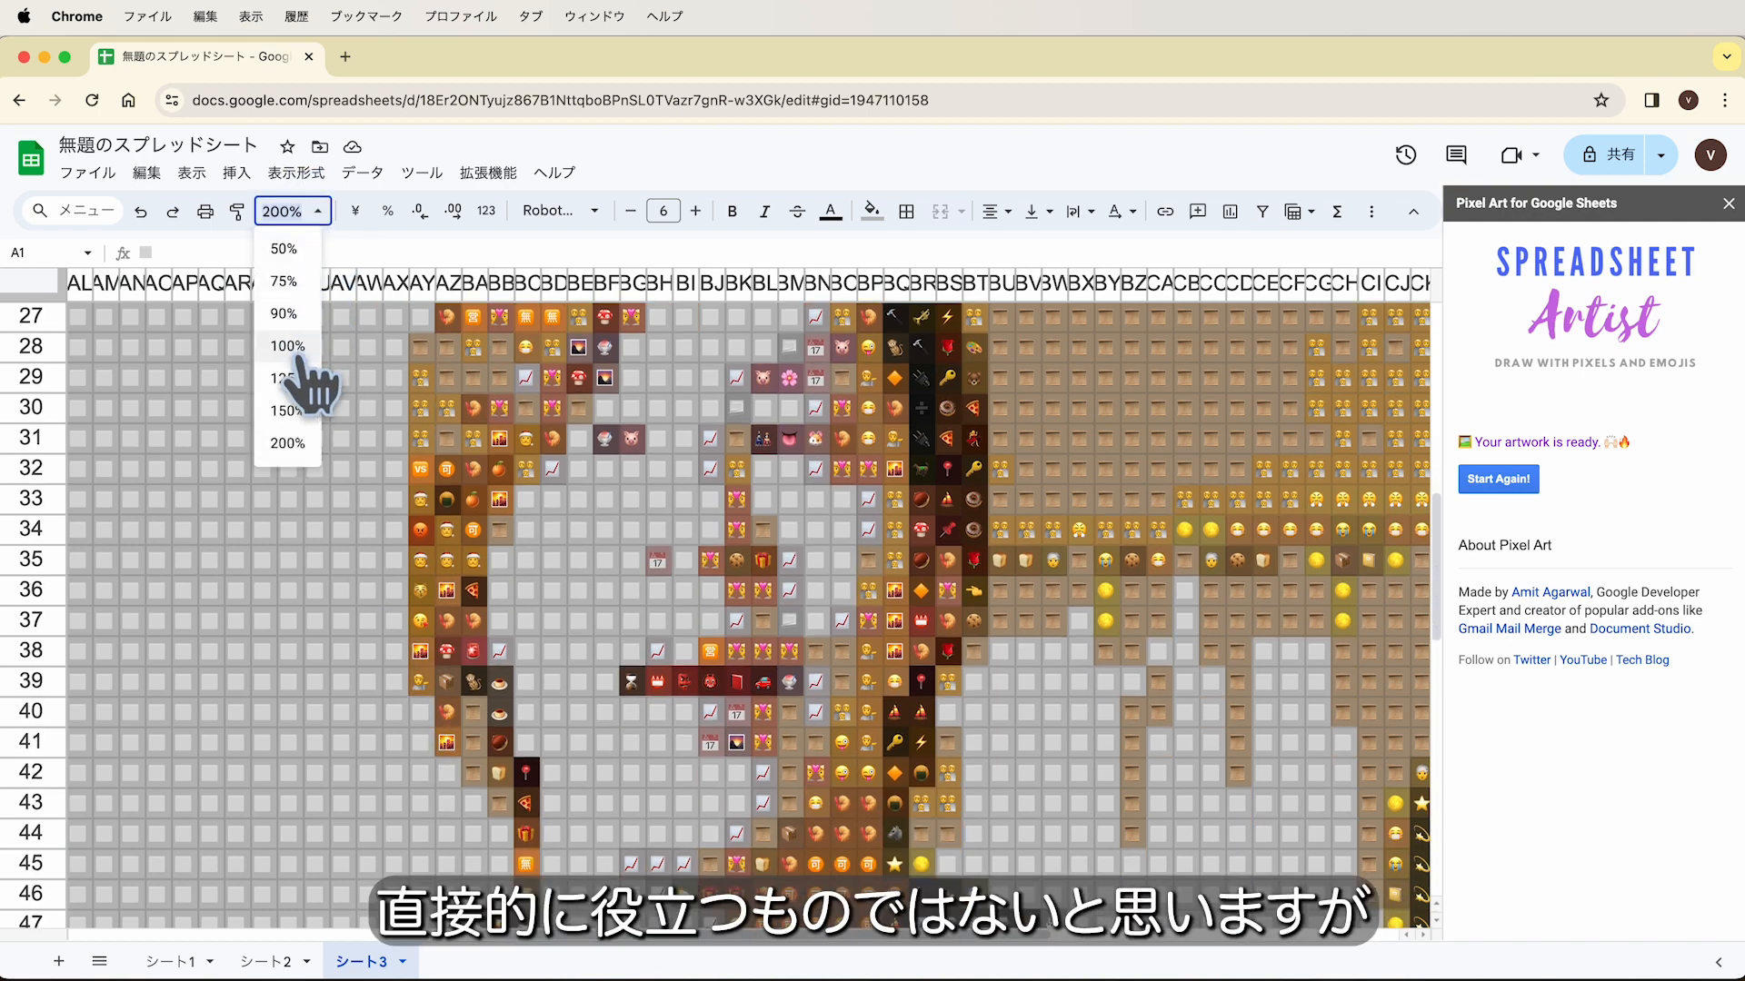
{"action": "left_click", "coordinate": [285, 281]}
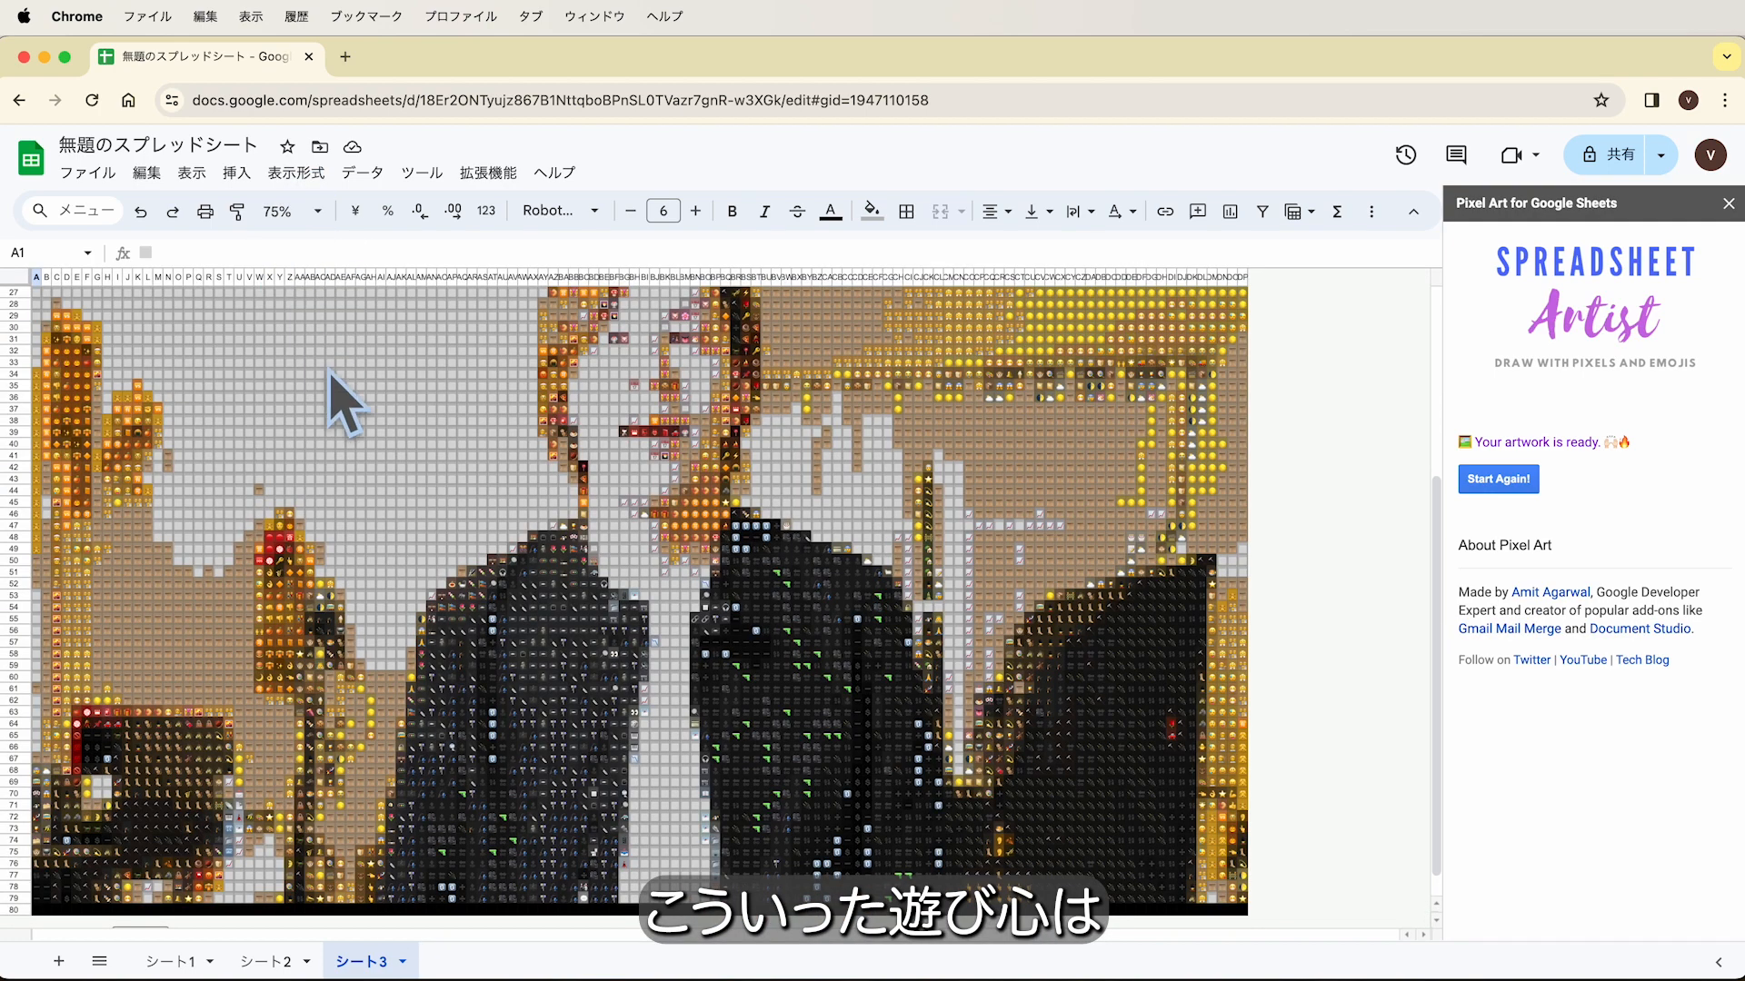
{"action": "scroll", "coordinate": [390, 568], "scroll_direction": "up", "scroll_amount": 5}
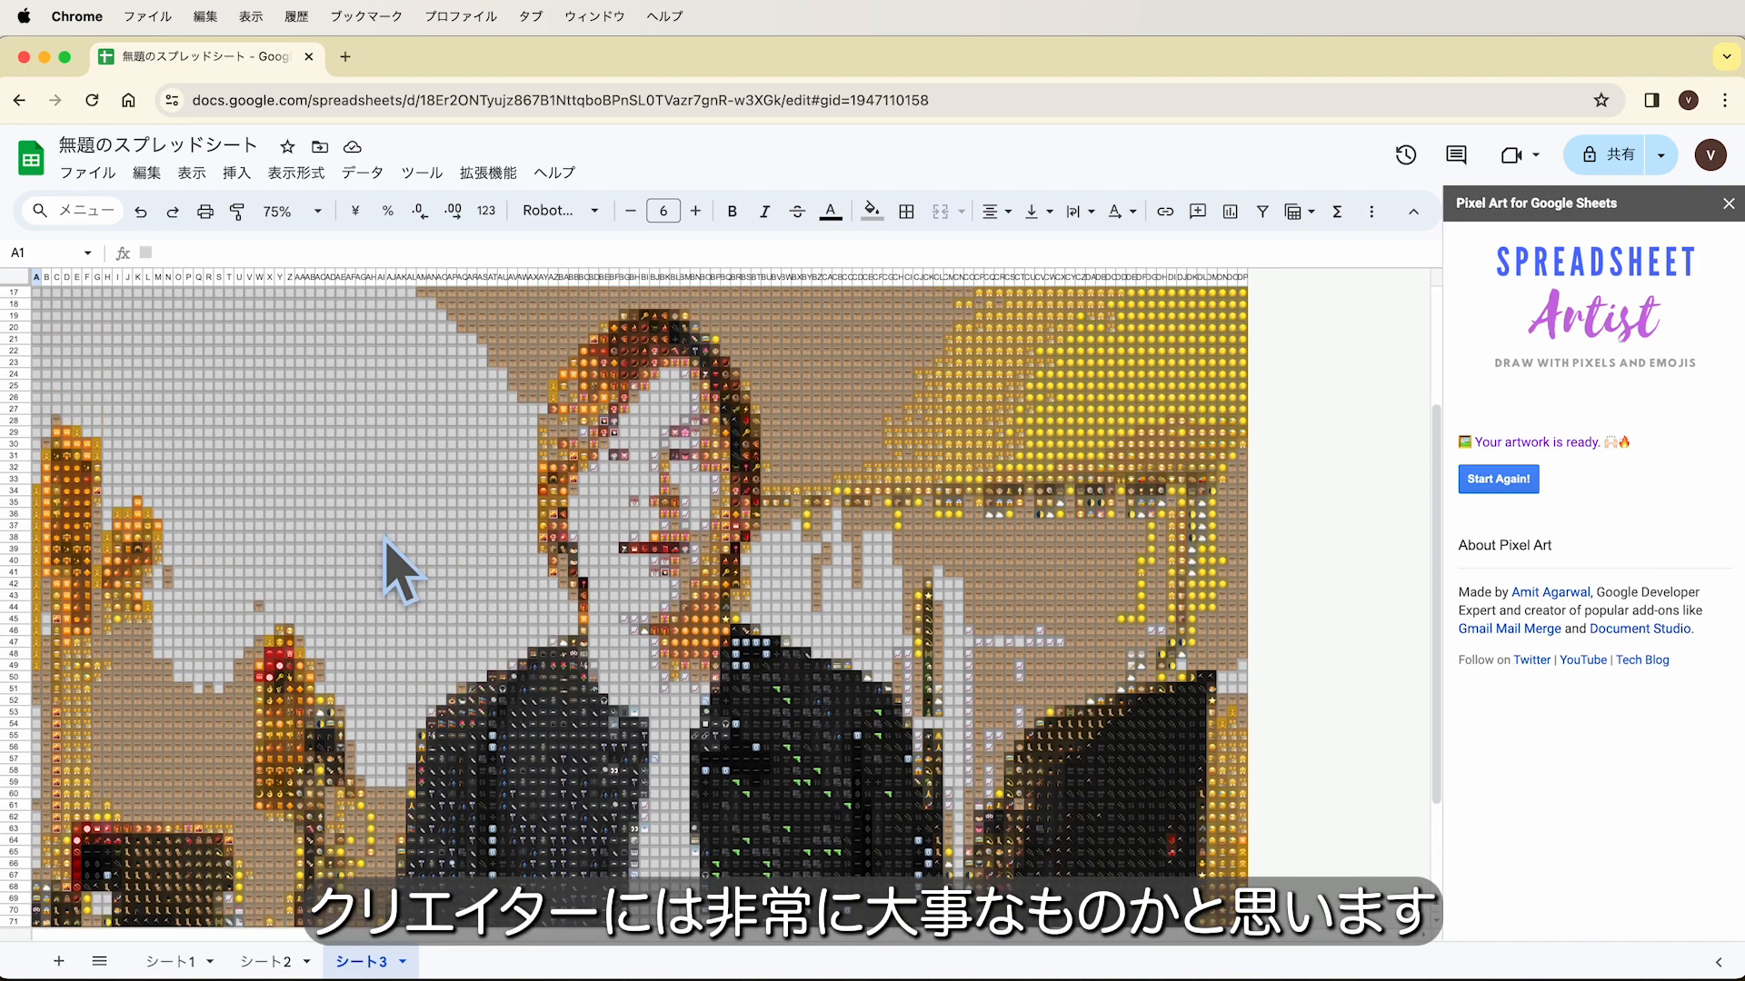
{"action": "scroll", "coordinate": [400, 572], "scroll_direction": "up", "scroll_amount": 1}
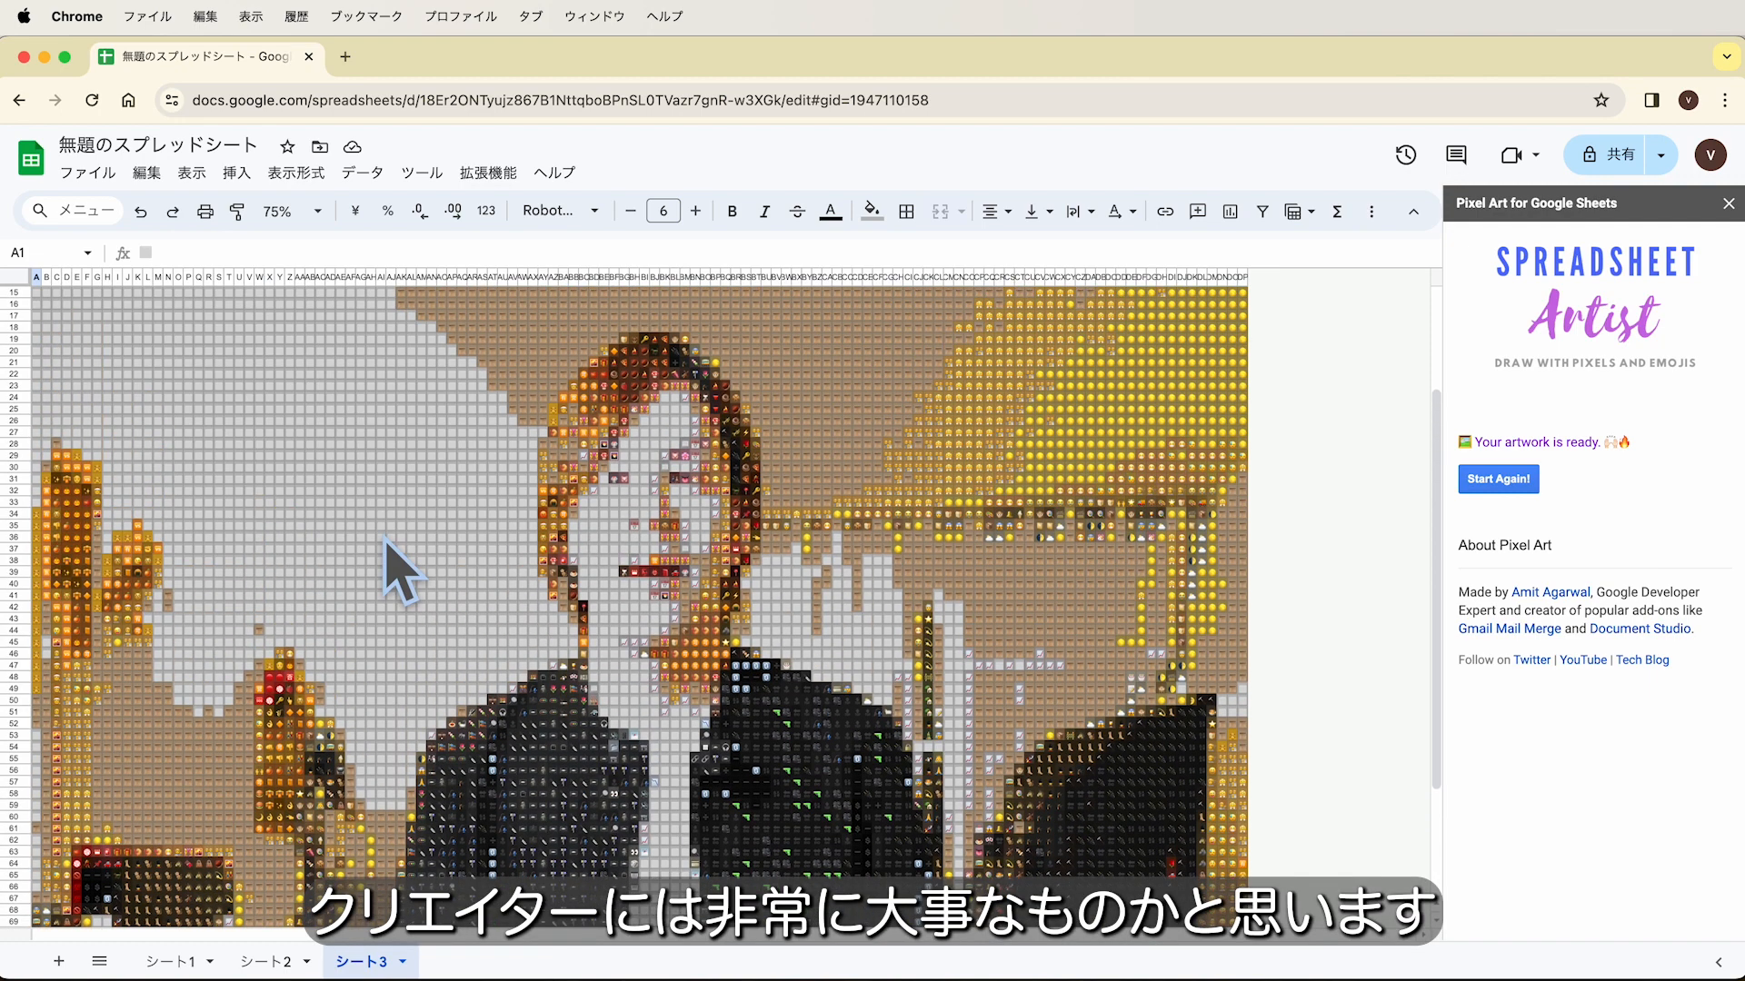